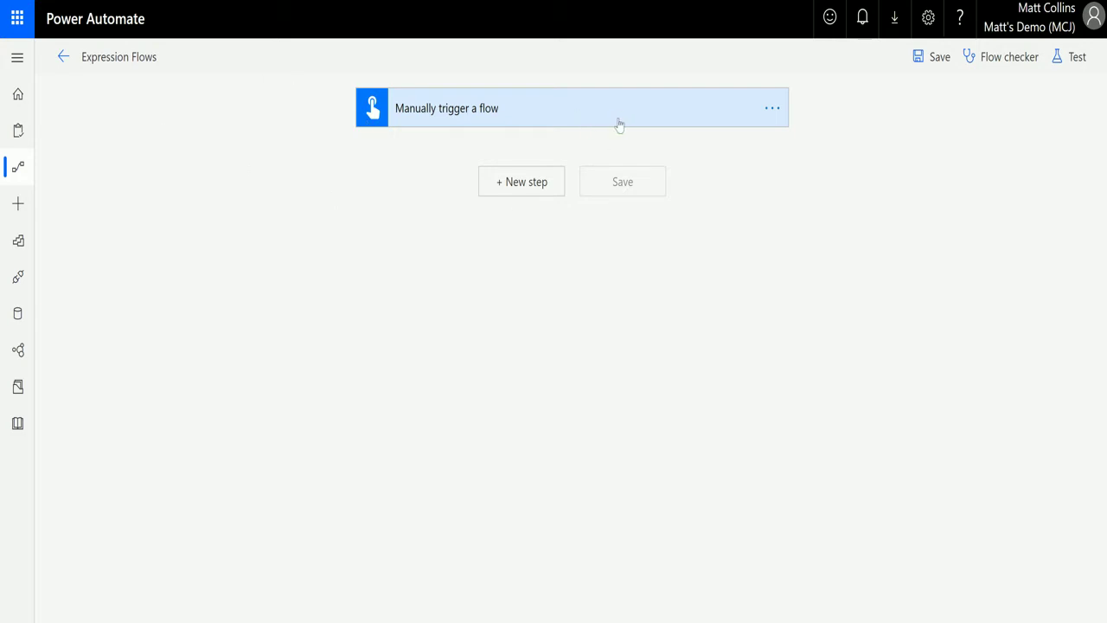
- Search 'compose' and add the Data Operations Compose action below the manual trigger
{"action": "left_click", "coordinate": [548, 100]}
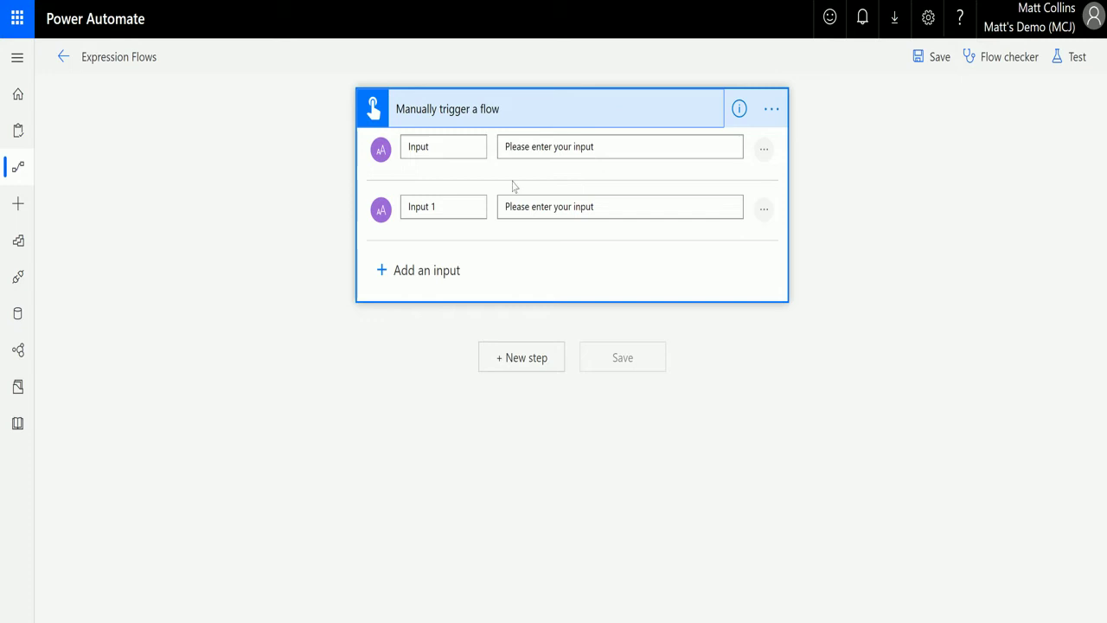
{"action": "left_click", "coordinate": [533, 362]}
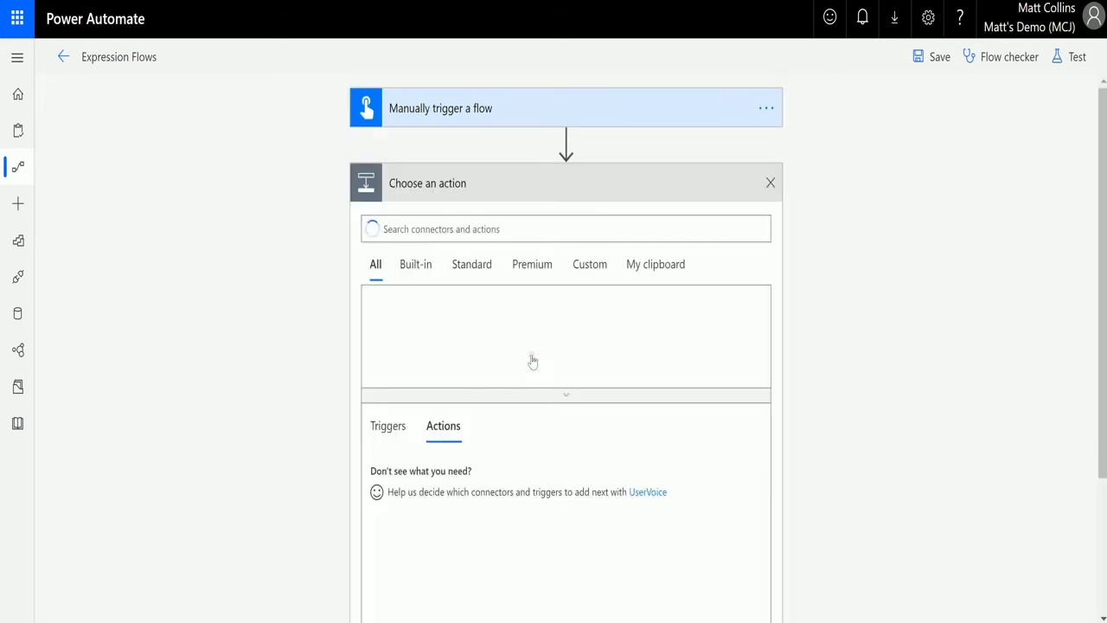
{"action": "left_click", "coordinate": [439, 228]}
{"action": "type", "text": "compose"}
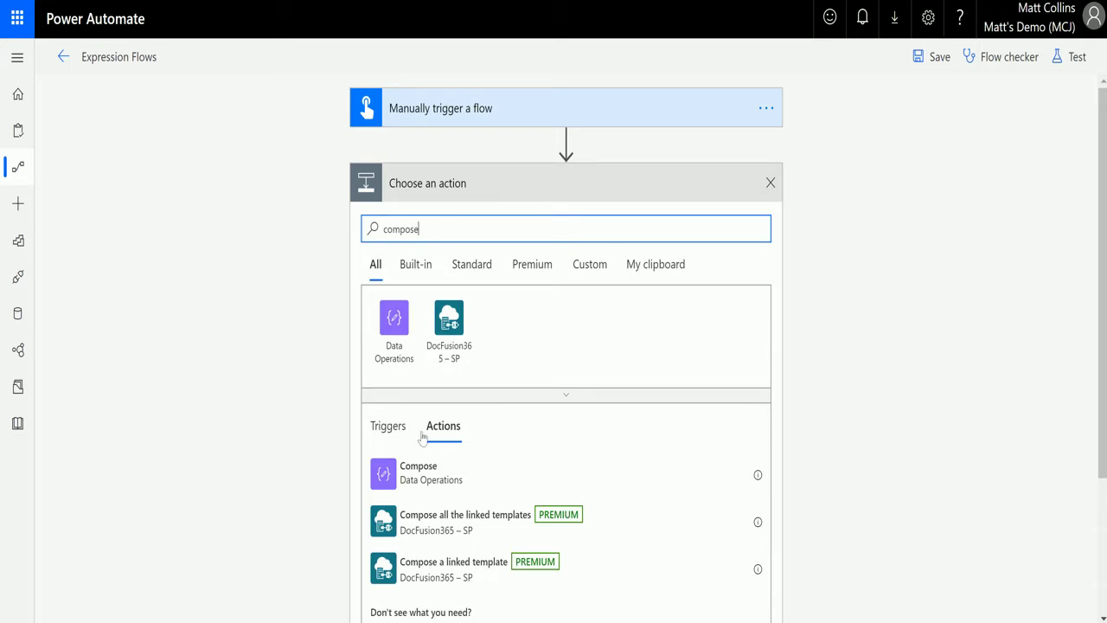
{"action": "left_click", "coordinate": [426, 477]}
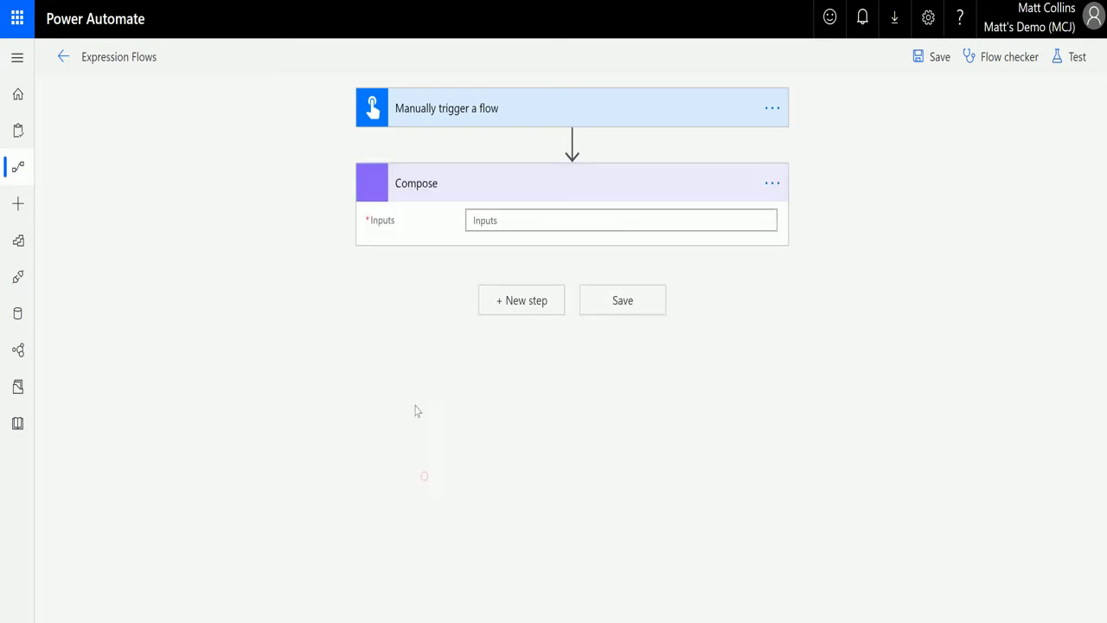
- Start the Compose Inputs expression with the replace() string function
{"action": "left_click", "coordinate": [511, 223]}
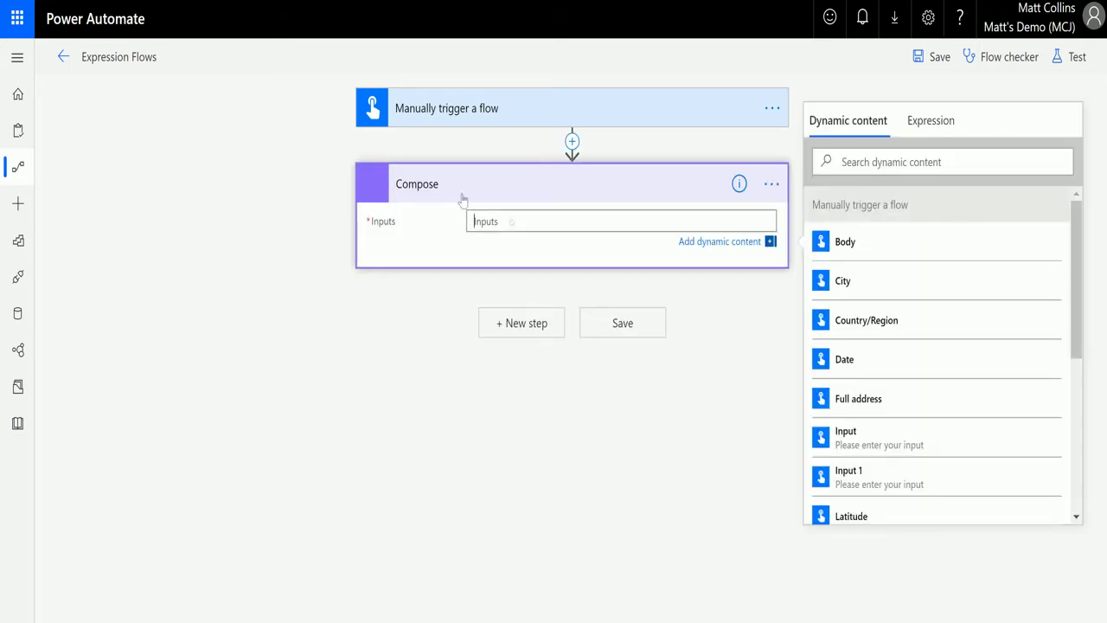
{"action": "left_click", "coordinate": [922, 121]}
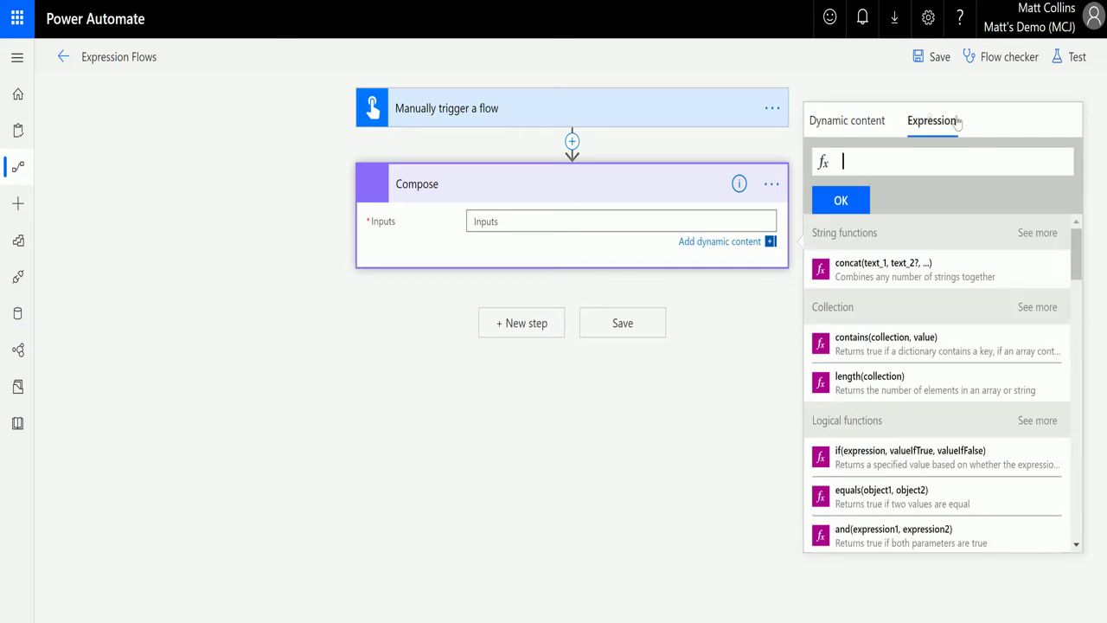
{"action": "left_click", "coordinate": [1046, 236]}
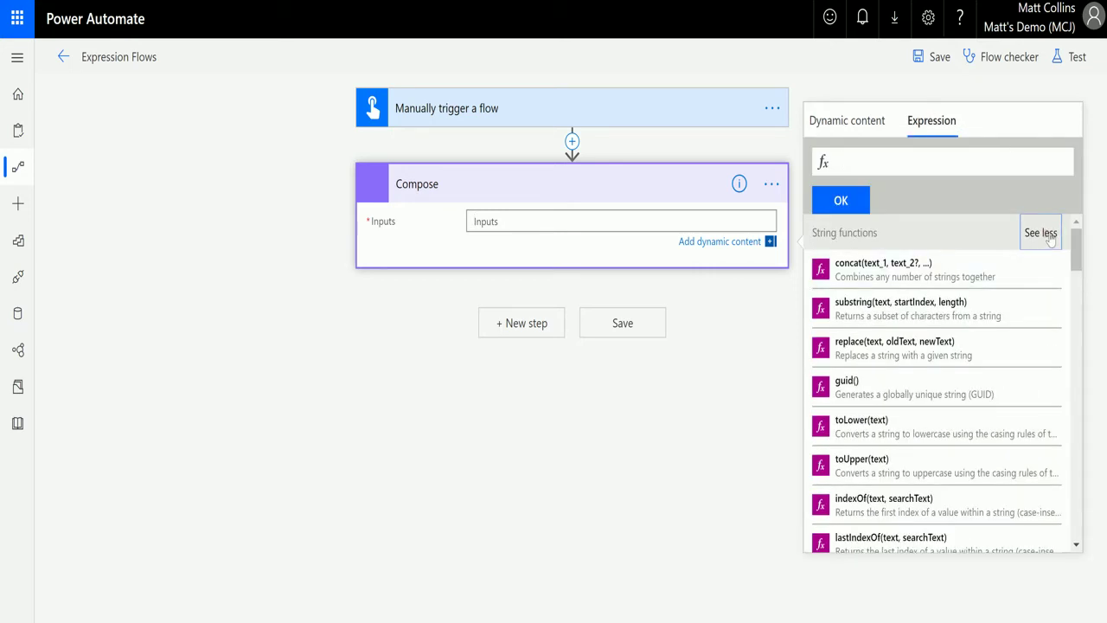
{"action": "left_click", "coordinate": [922, 355]}
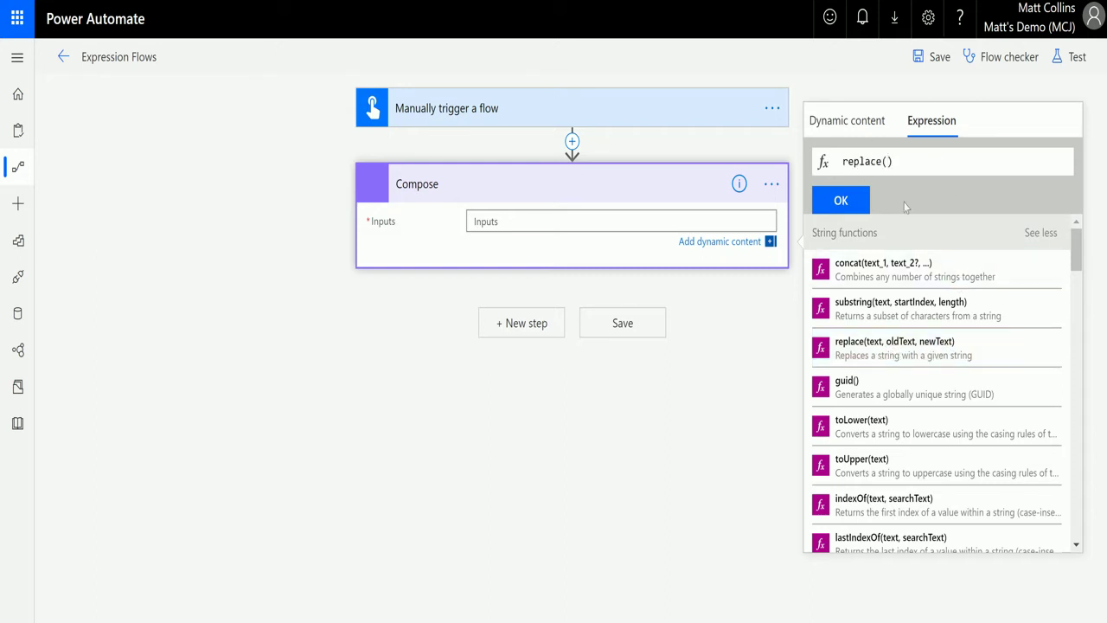
- Build replace(triggerBody()?['text'], 'test', 'Party') using the trigger's Input as the source text
{"action": "left_click", "coordinate": [864, 121]}
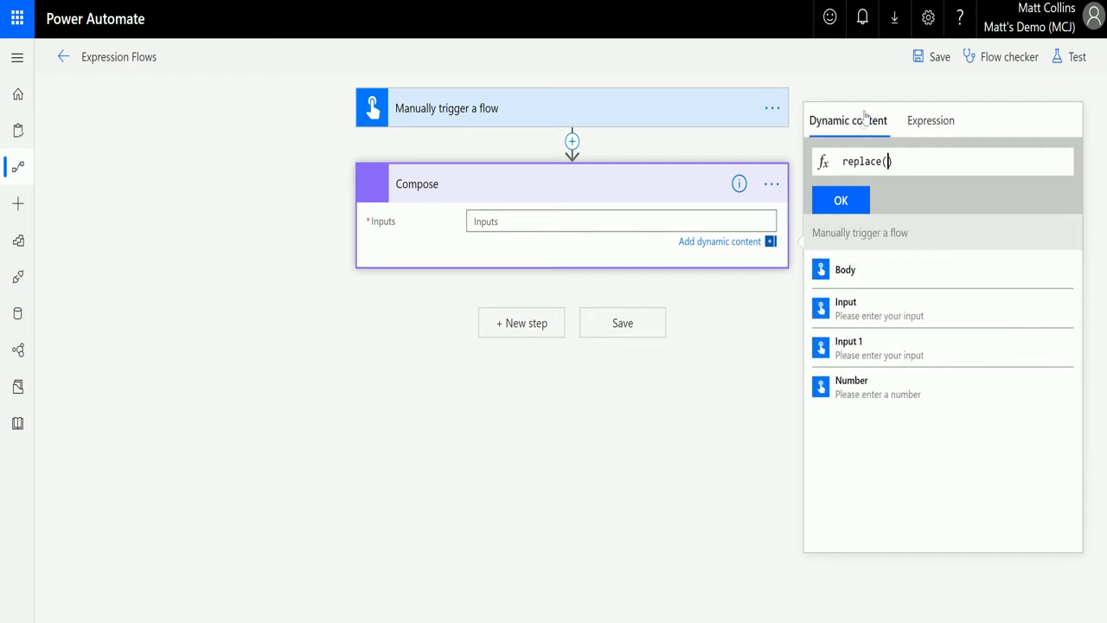
{"action": "left_click", "coordinate": [863, 311]}
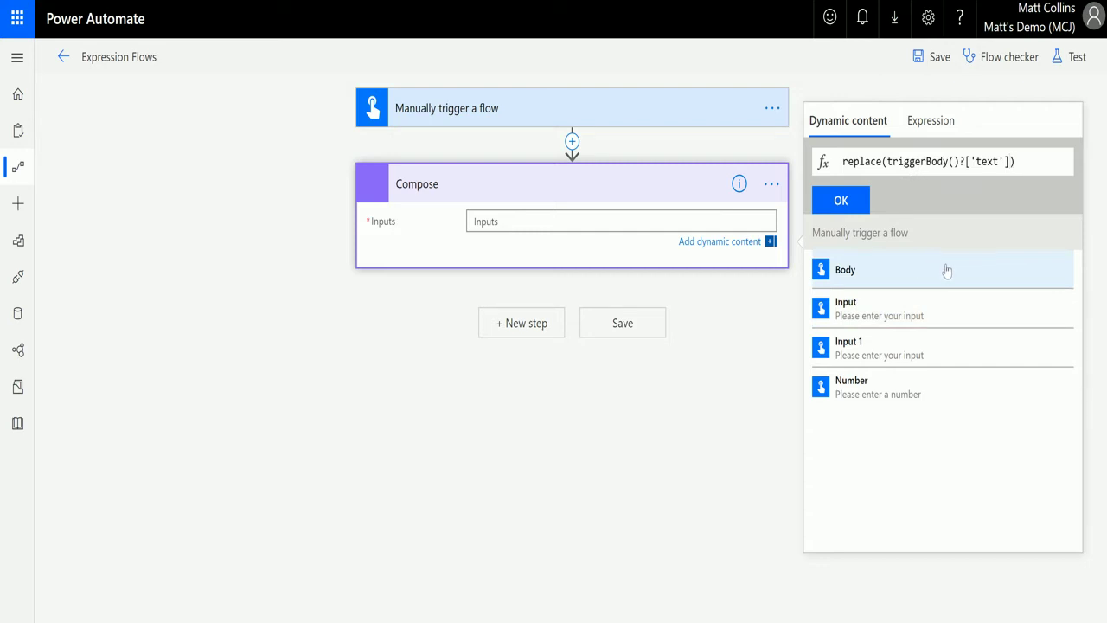
{"action": "type", "text": ", "}
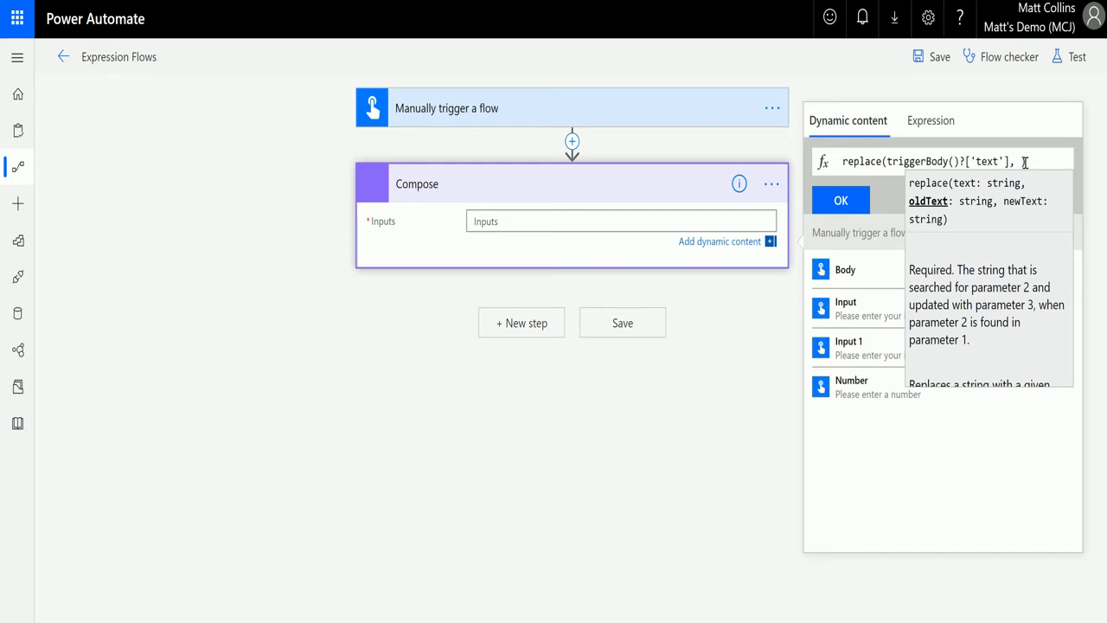
{"action": "type", "text": "''"}
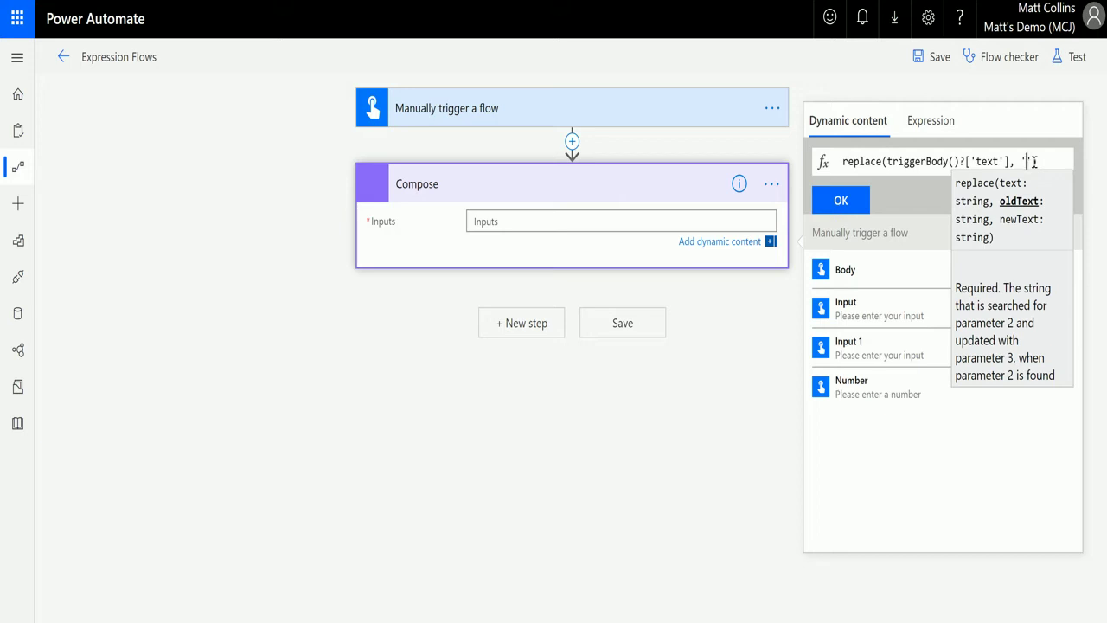
{"action": "type", "text": "test"}
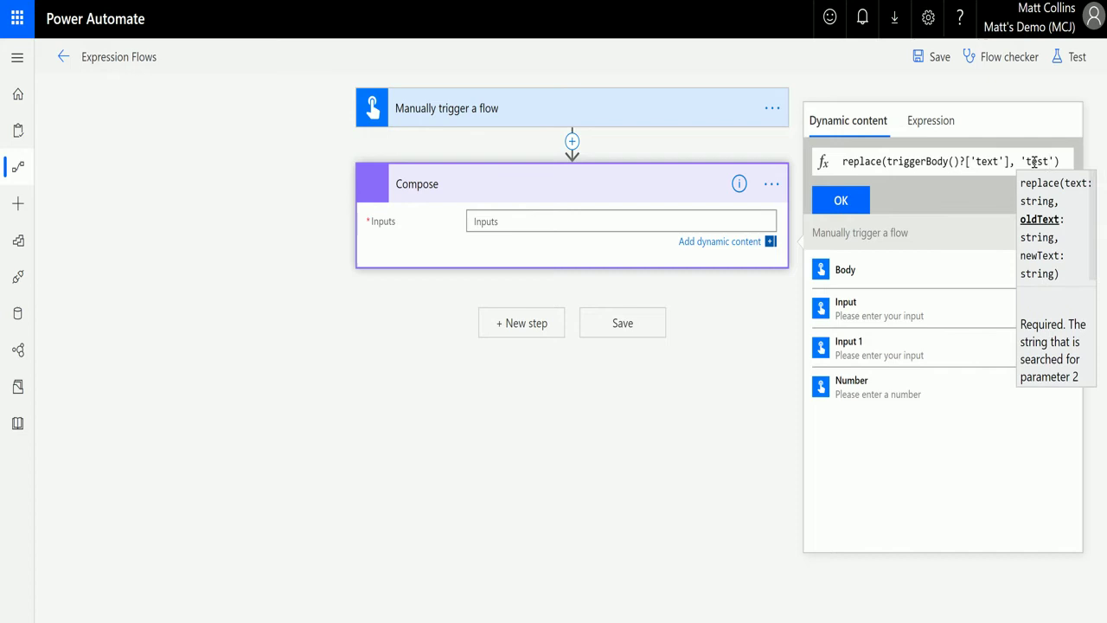
{"action": "type", "text": "'"}
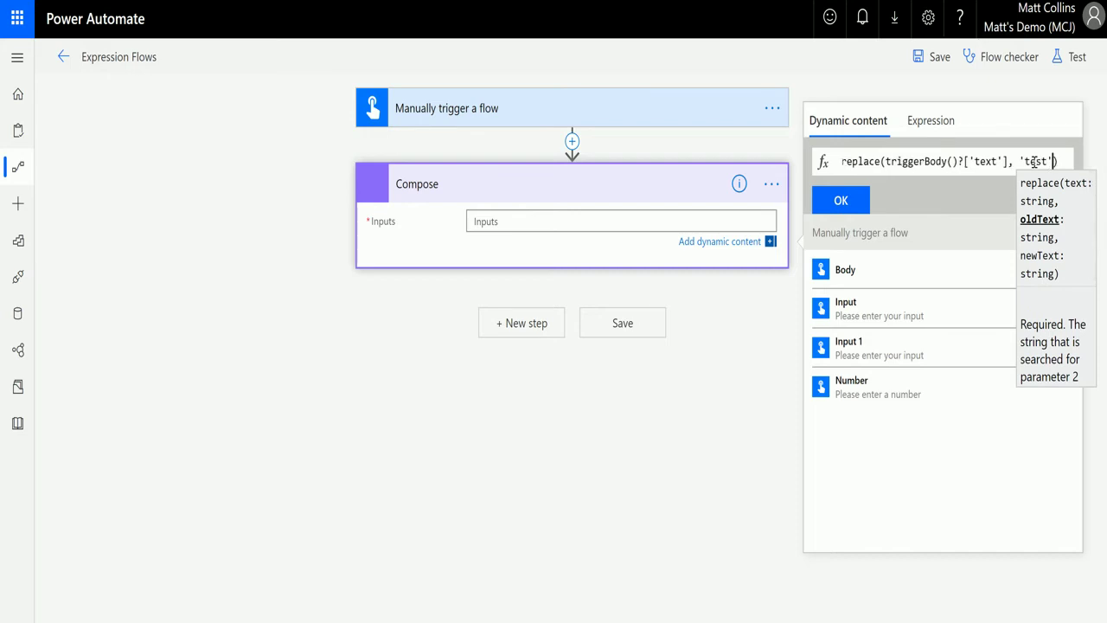
{"action": "type", "text": ","}
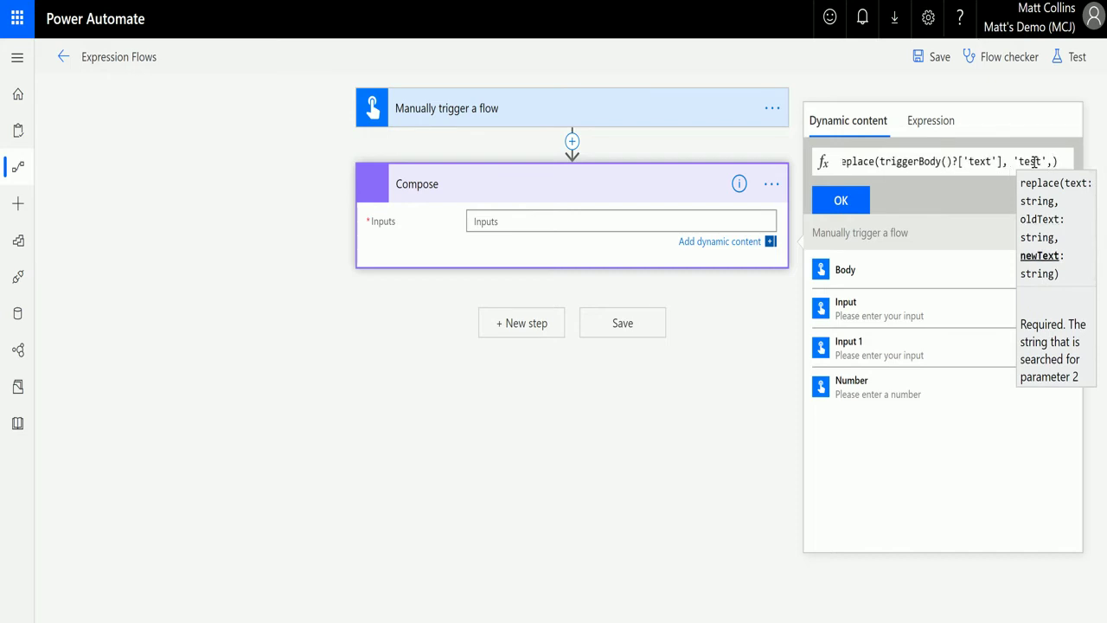
{"action": "type", "text": " '"}
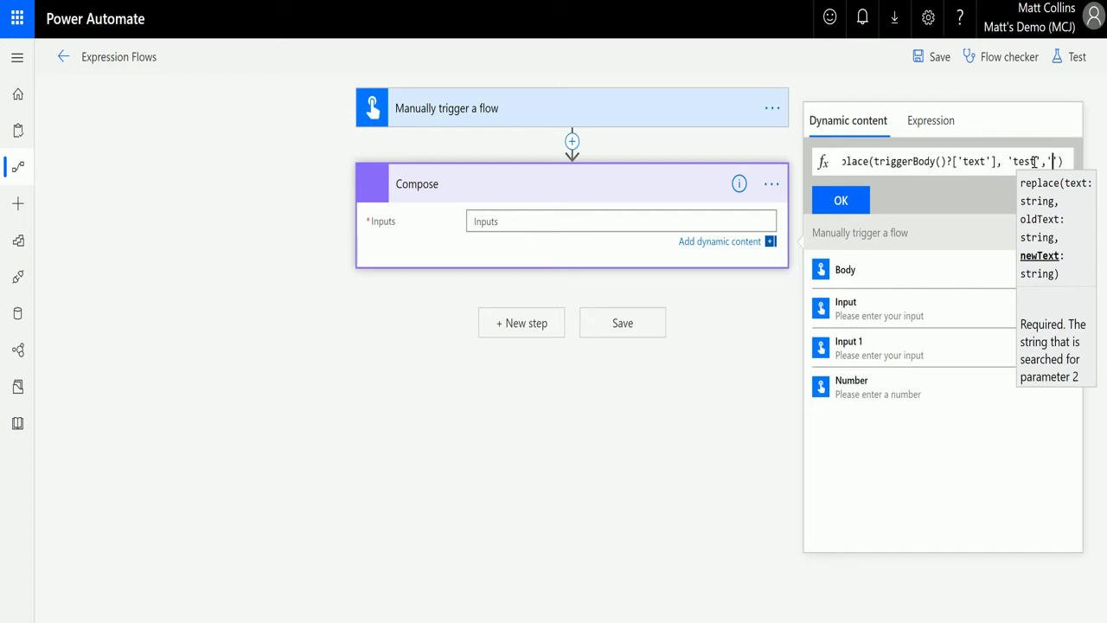
{"action": "type", "text": "Party"}
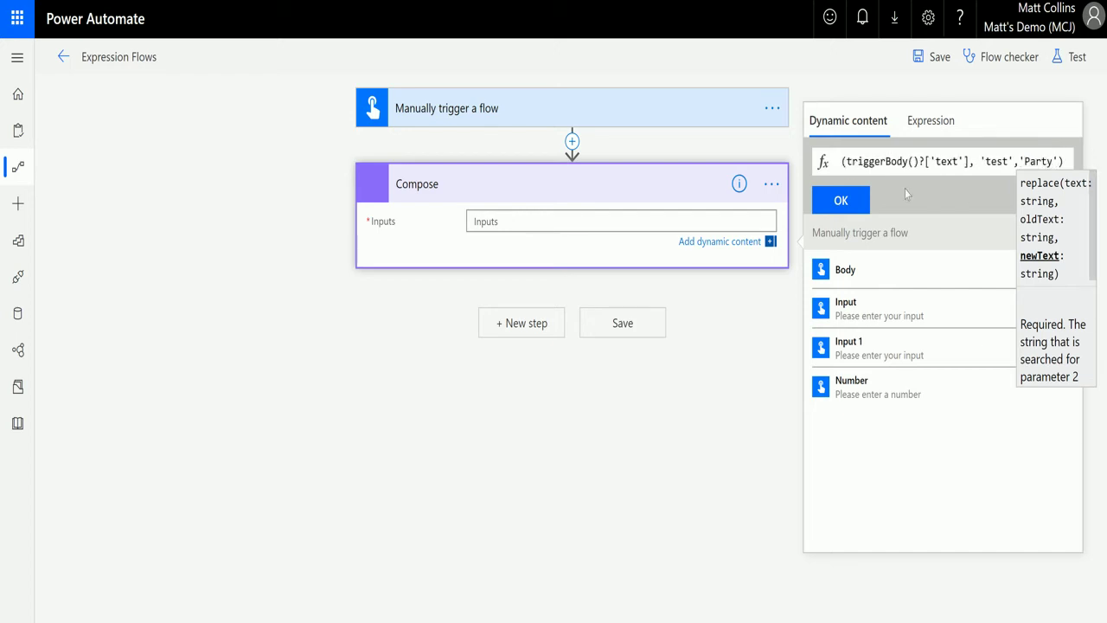
{"action": "key", "text": "Left"}
{"action": "key", "text": "Left"}
{"action": "key", "text": "Left"}
{"action": "key", "text": "Left"}
{"action": "key", "text": "Left"}
{"action": "key", "text": "Left"}
{"action": "key", "text": "Left"}
{"action": "key", "text": "Left"}
{"action": "key", "text": "Left"}
{"action": "key", "text": "Left"}
{"action": "key", "text": "Left"}
{"action": "key", "text": "Left"}
{"action": "key", "text": "Left"}
{"action": "key", "text": "Left"}
{"action": "key", "text": "Left"}
{"action": "key", "text": "Left"}
{"action": "key", "text": "Left"}
{"action": "key", "text": "Left"}
{"action": "key", "text": "Left"}
{"action": "key", "text": "Left"}
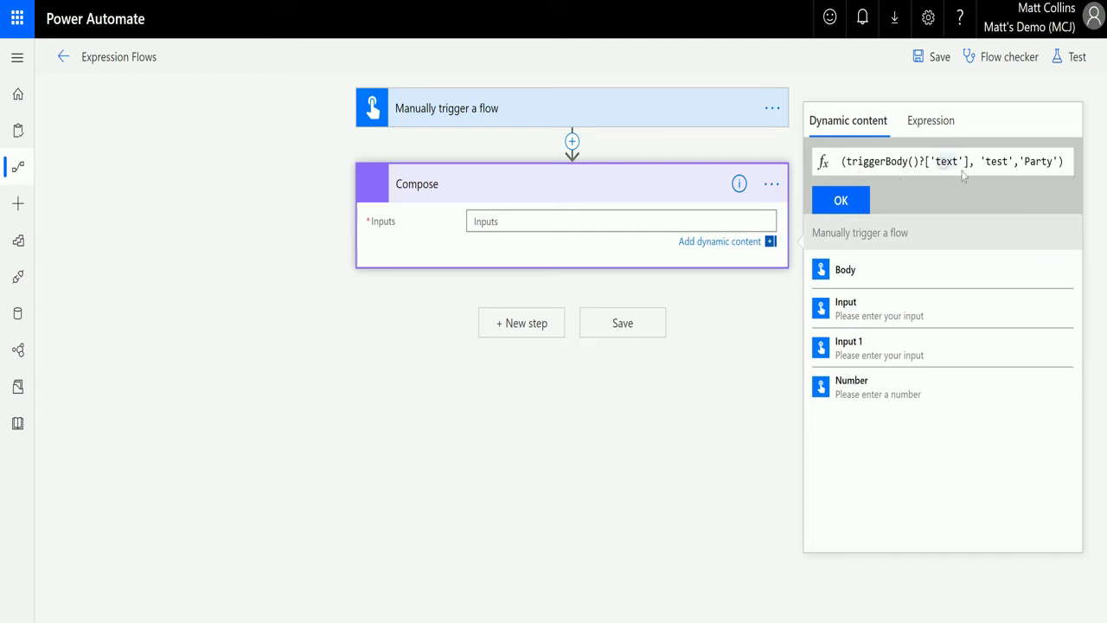
{"action": "key", "text": "Home"}
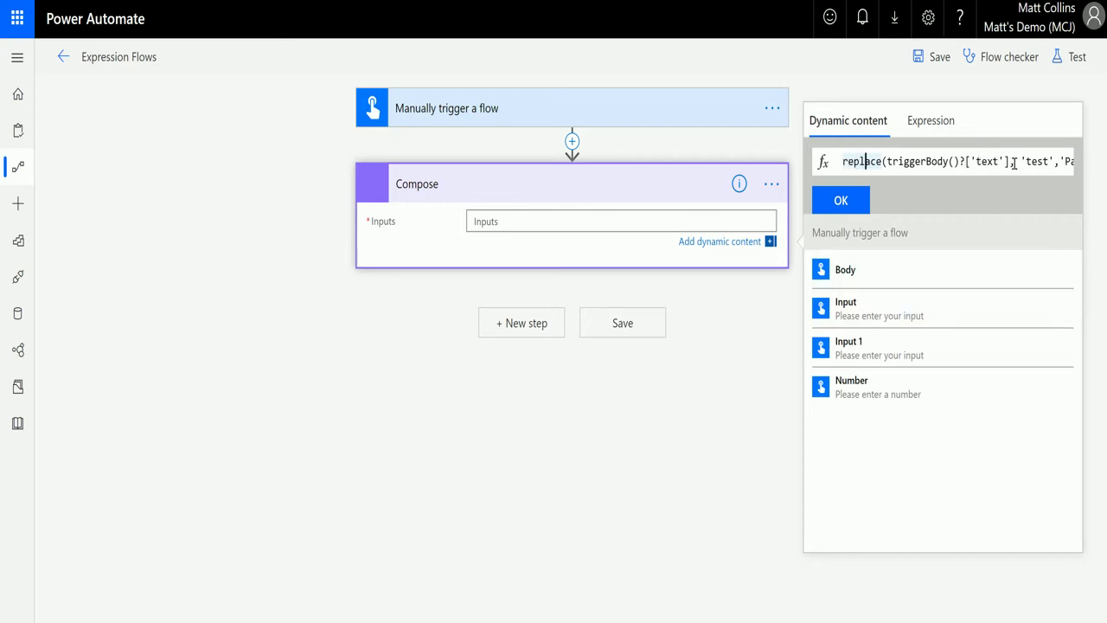
{"action": "left_click", "coordinate": [969, 161]}
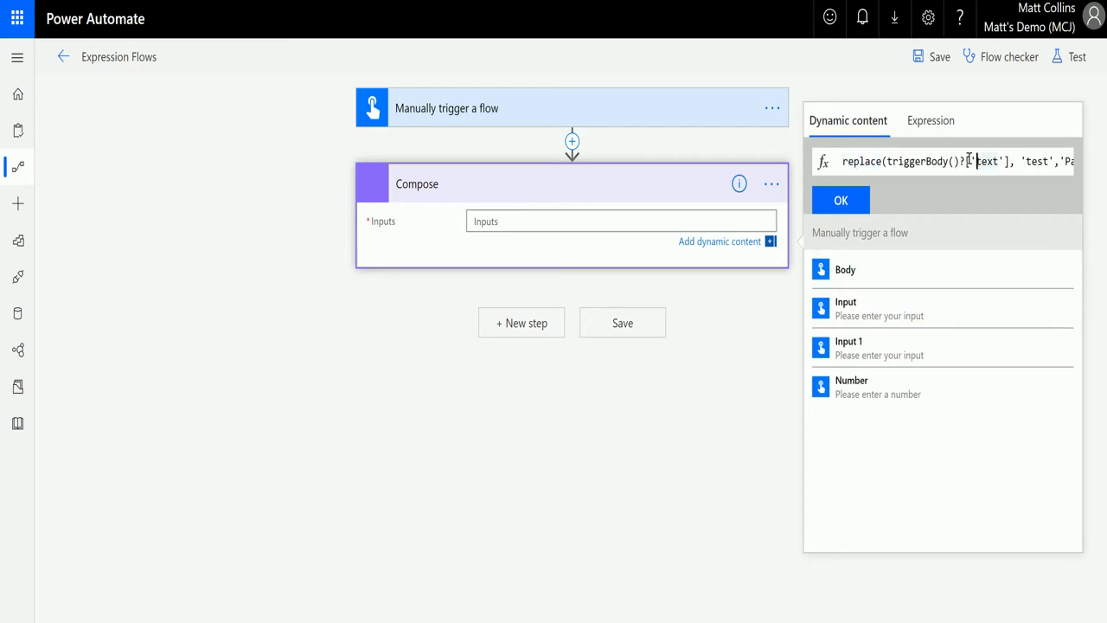
{"action": "left_click", "coordinate": [1027, 161]}
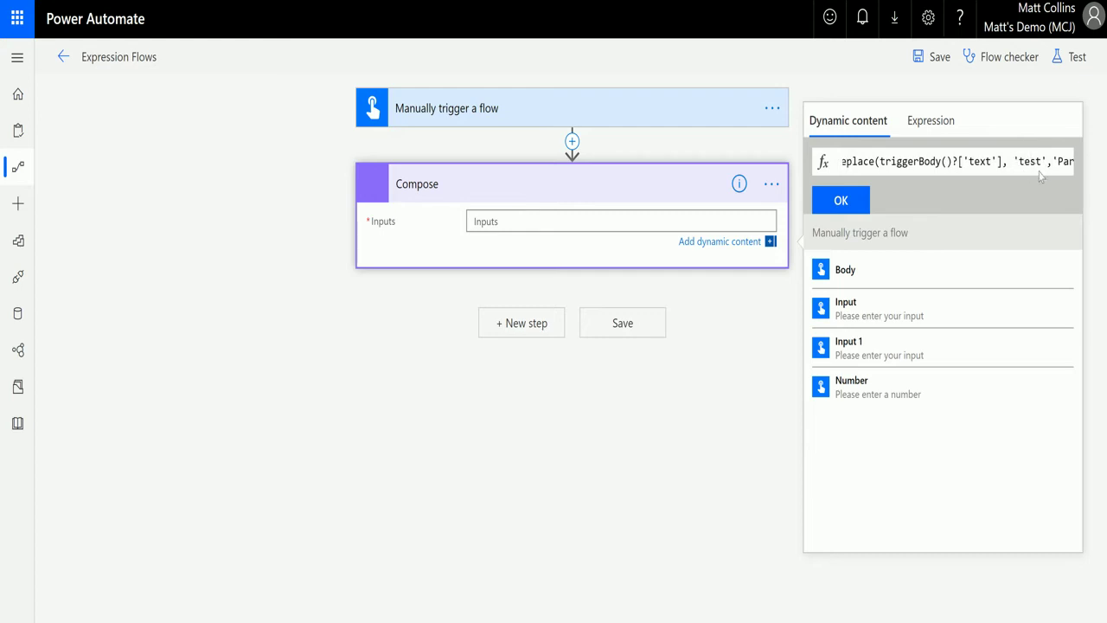
{"action": "key", "text": "End"}
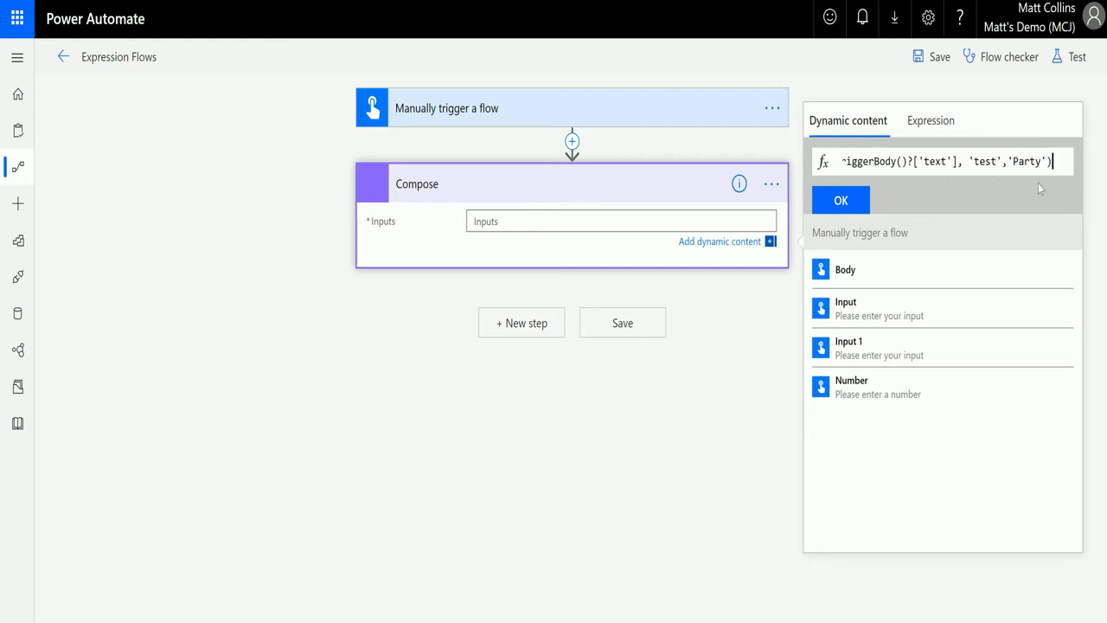
- Insert the replace expression into Compose, then save the flow to test it
{"action": "left_click", "coordinate": [843, 201]}
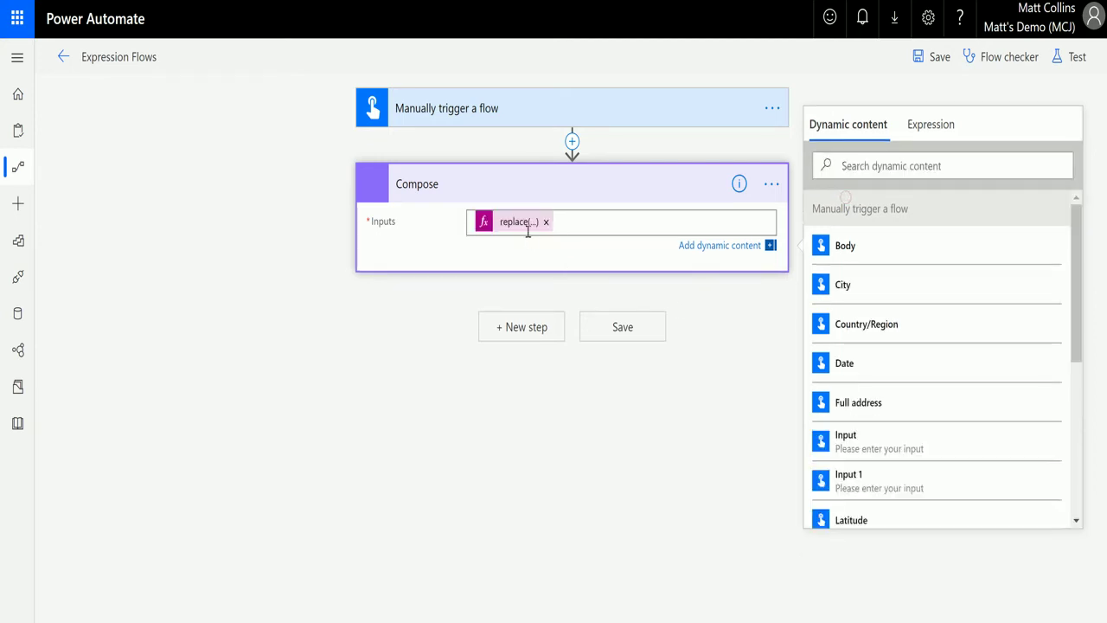
{"action": "left_click", "coordinate": [1069, 56]}
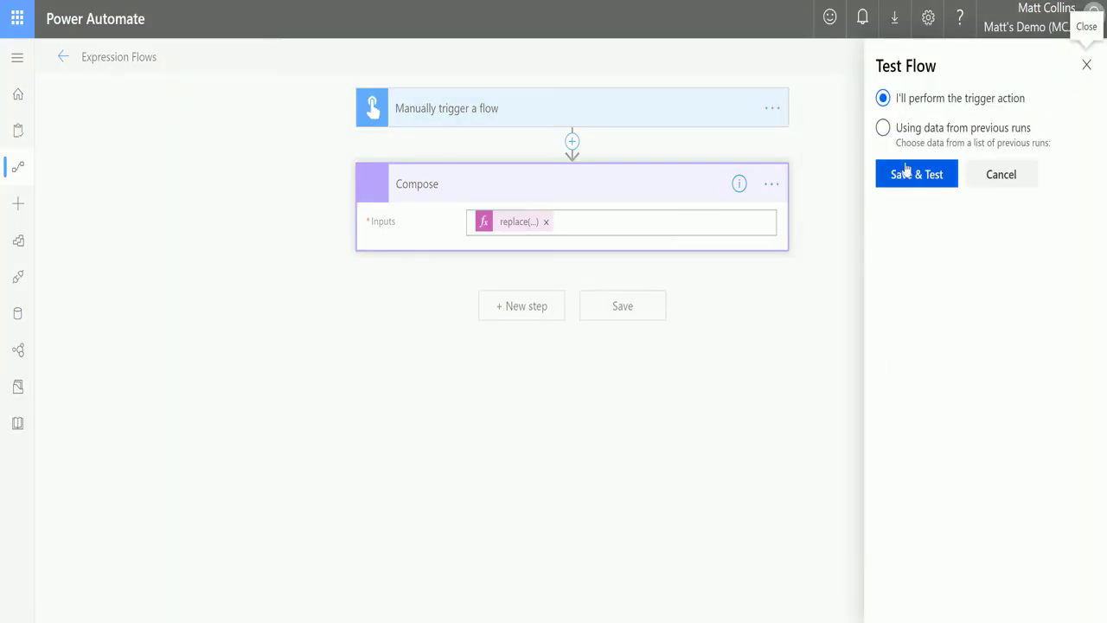
{"action": "left_click", "coordinate": [928, 176]}
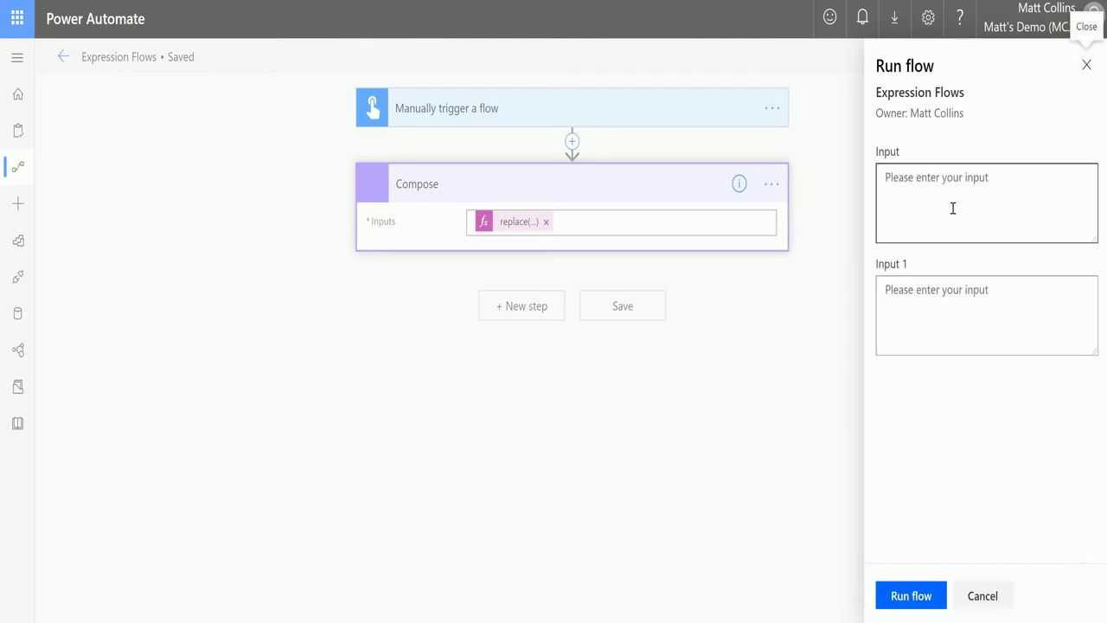
- Run the test flow with the Input 'I'm having a test'
{"action": "left_click", "coordinate": [952, 198]}
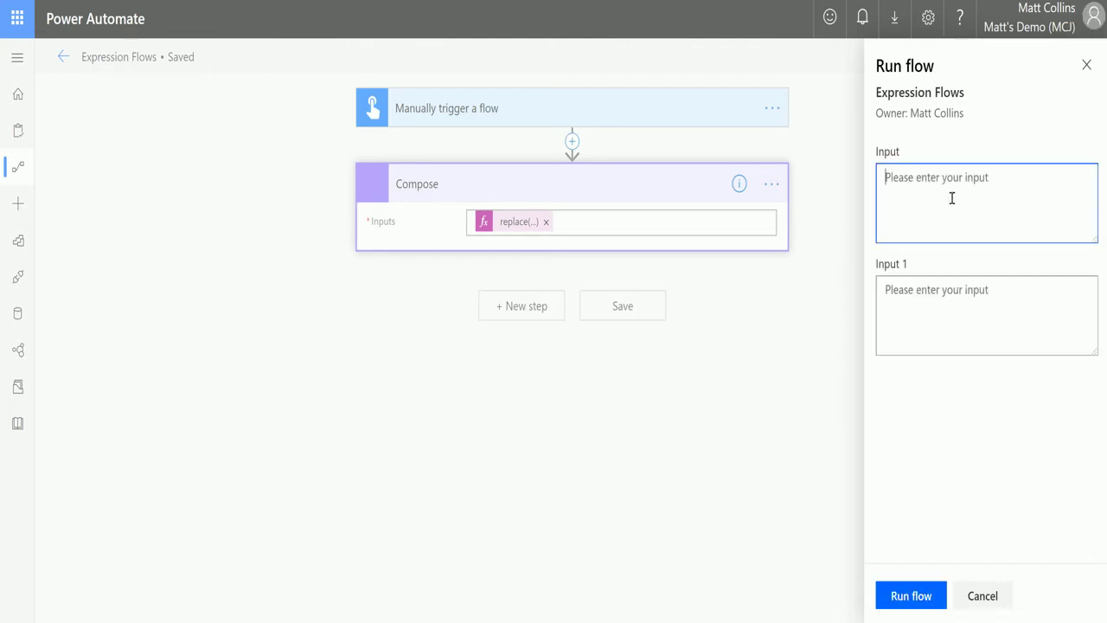
{"action": "type", "text": "I'm having a "}
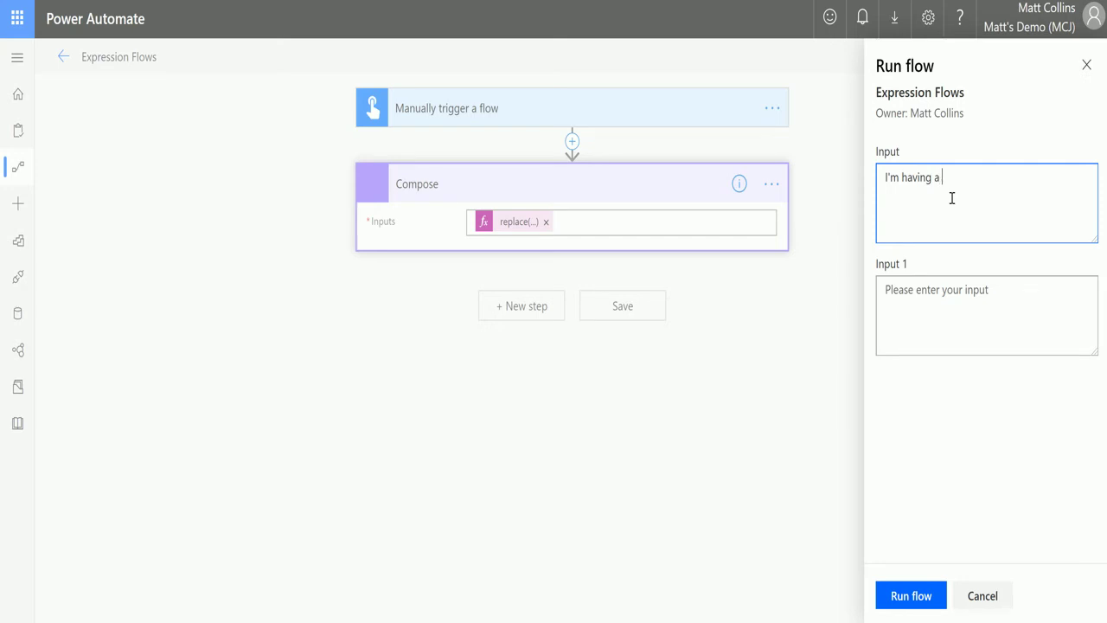
{"action": "type", "text": "test"}
{"action": "left_click", "coordinate": [918, 596]}
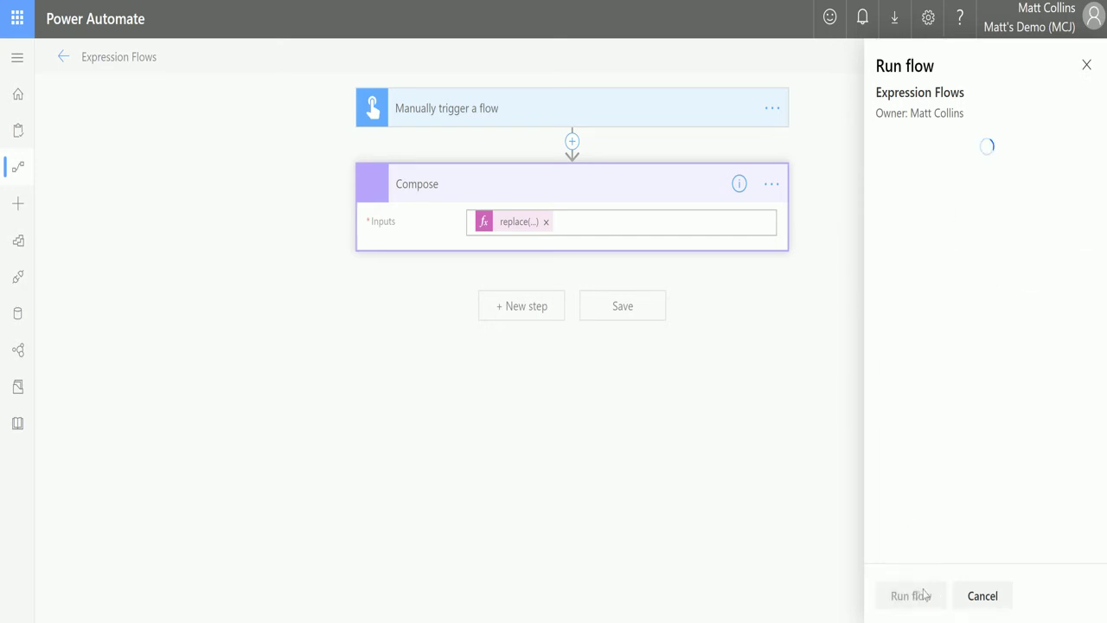
- Read the failed Compose step's InvalidTemplate error and reopen its replace expression for editing
{"action": "left_click", "coordinate": [919, 594]}
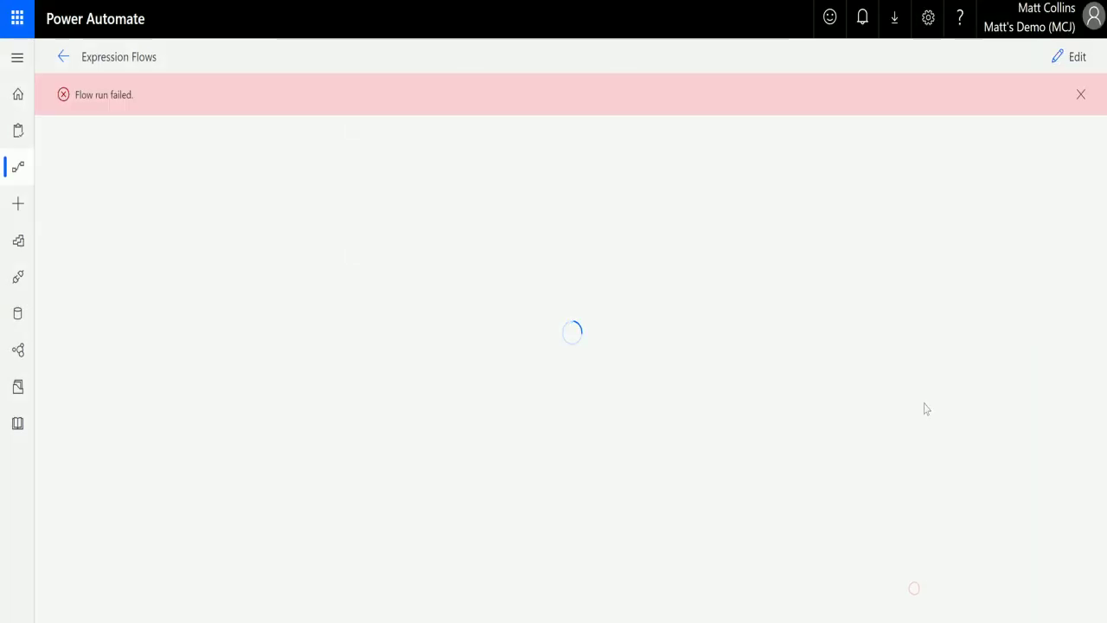
{"action": "left_click", "coordinate": [595, 237]}
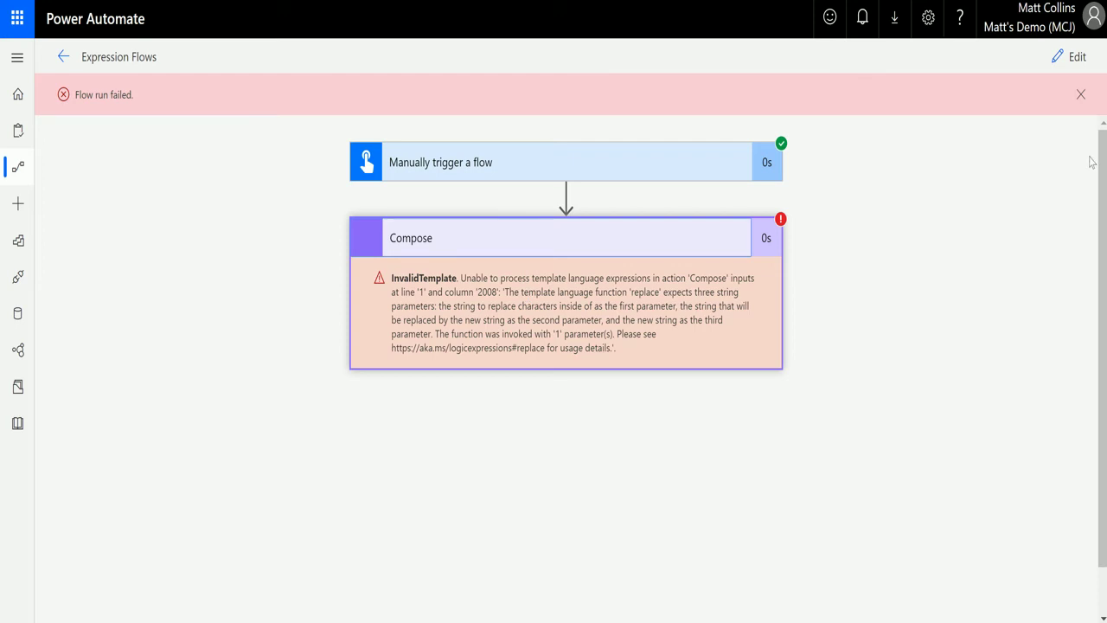
{"action": "left_click", "coordinate": [1075, 57]}
{"action": "left_click", "coordinate": [519, 222]}
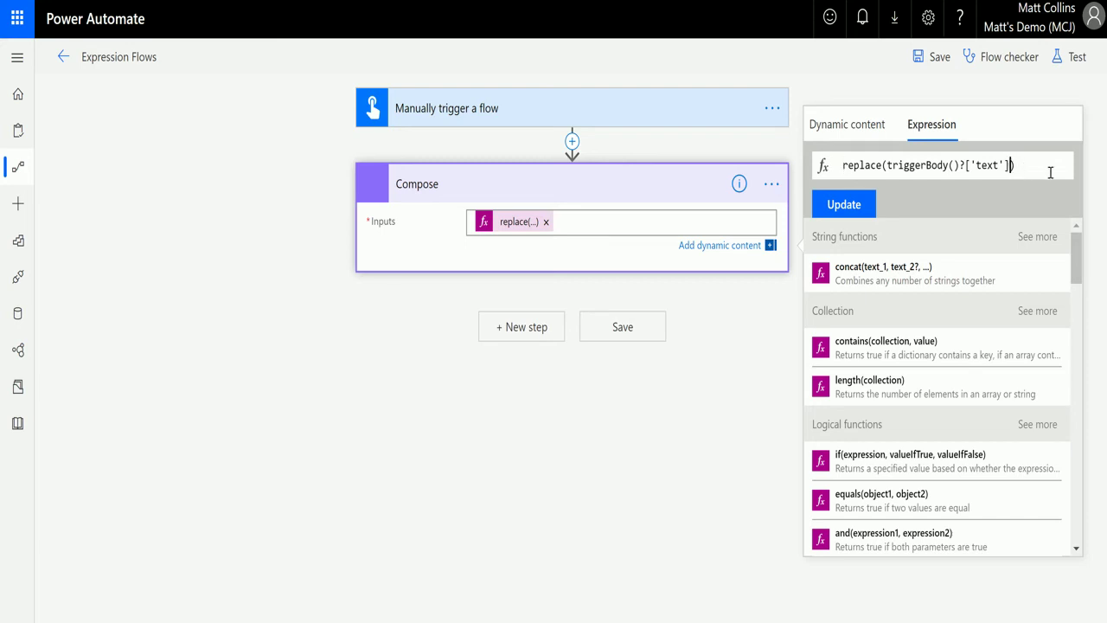
{"action": "type", "text": ","}
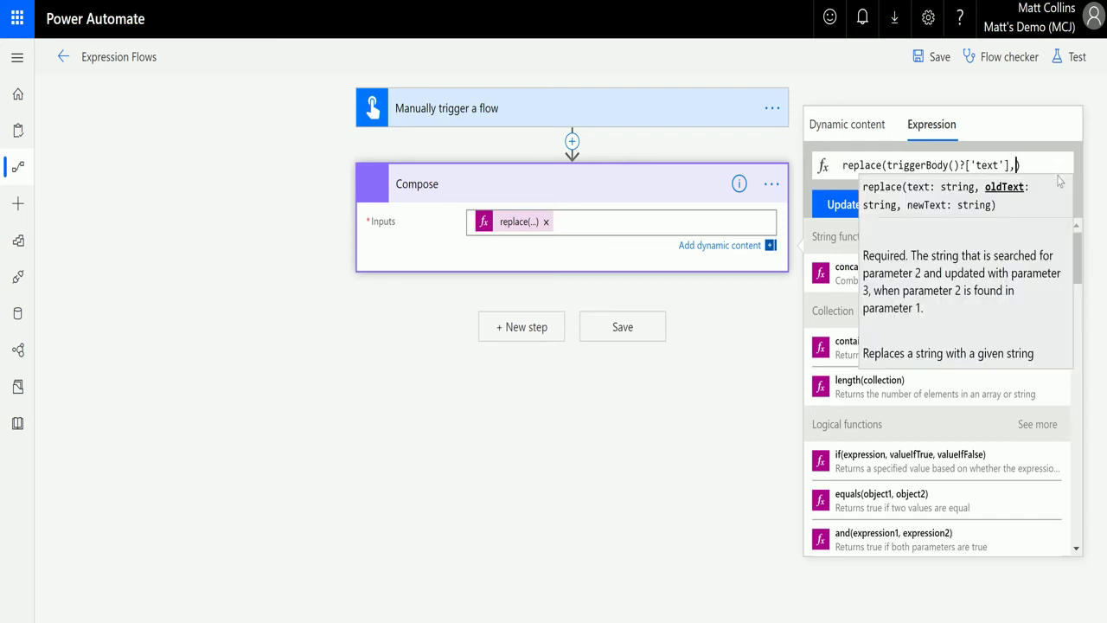
{"action": "type", "text": "'"}
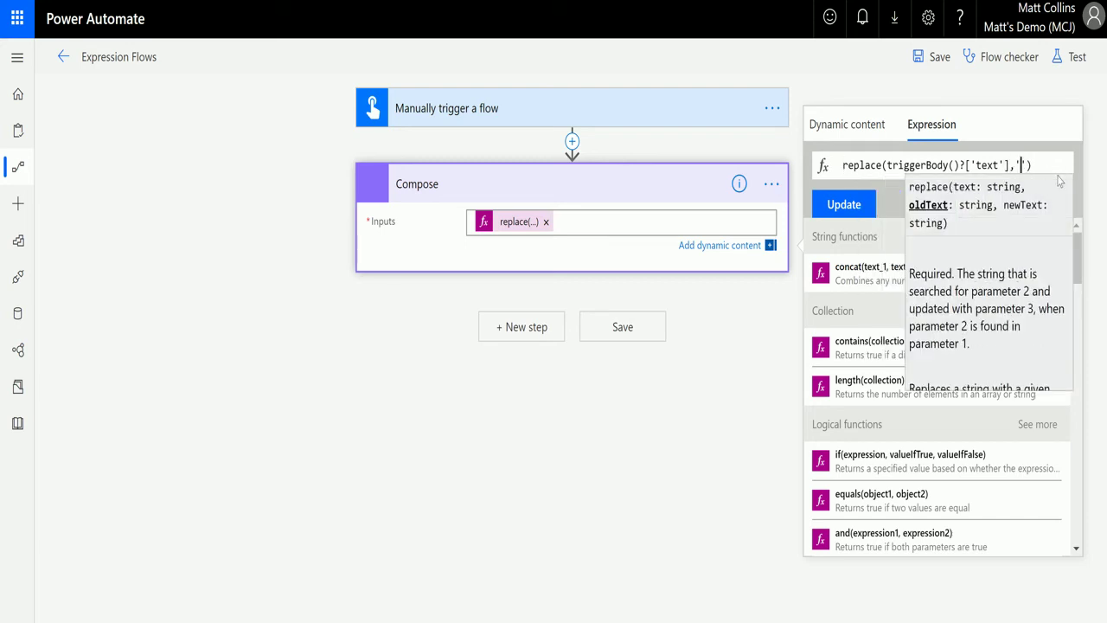
{"action": "type", "text": "test'"}
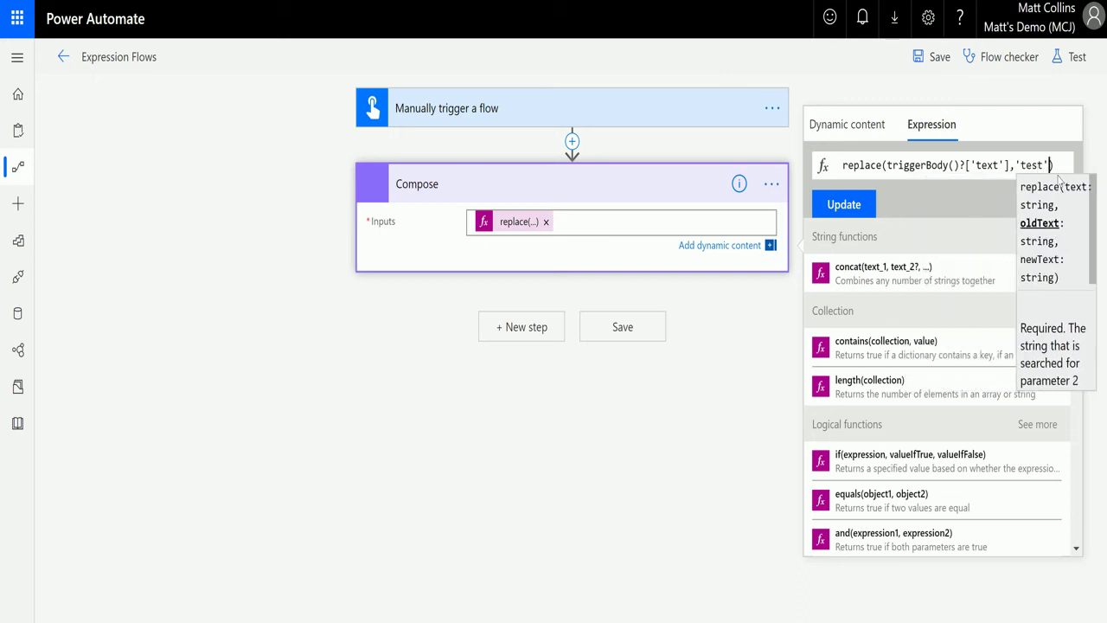
{"action": "type", "text": ",'"}
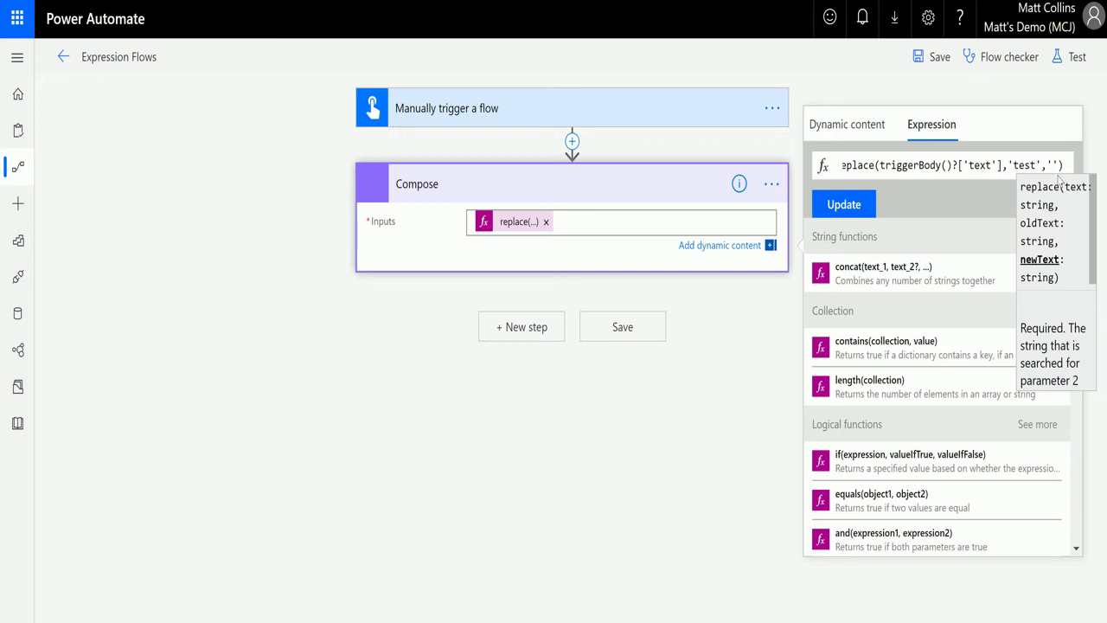
{"action": "type", "text": "Party"}
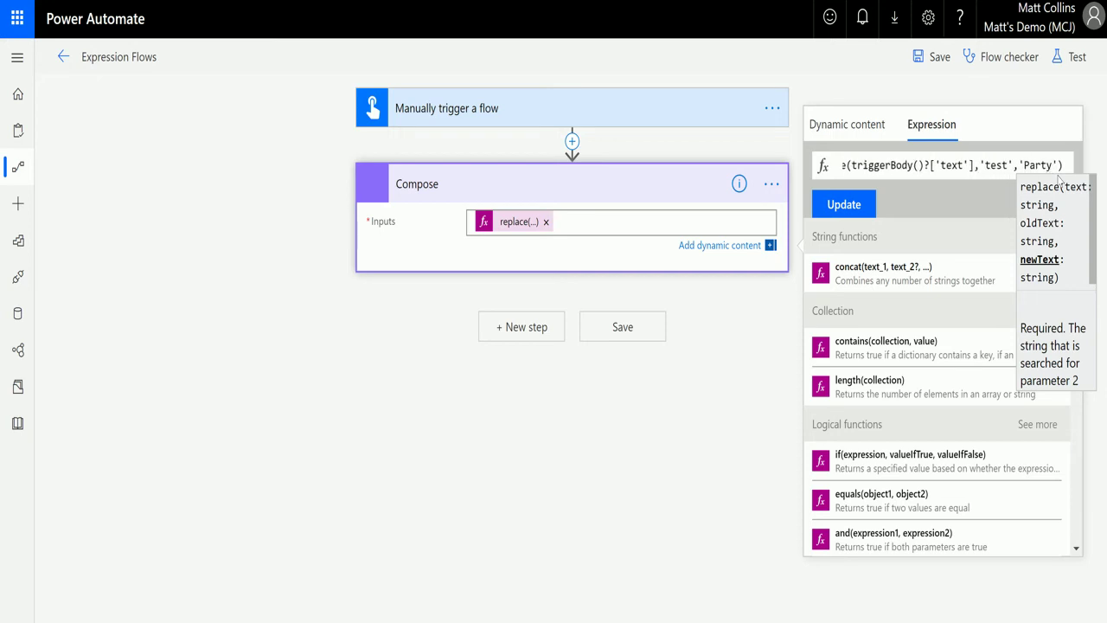
{"action": "left_click", "coordinate": [856, 212]}
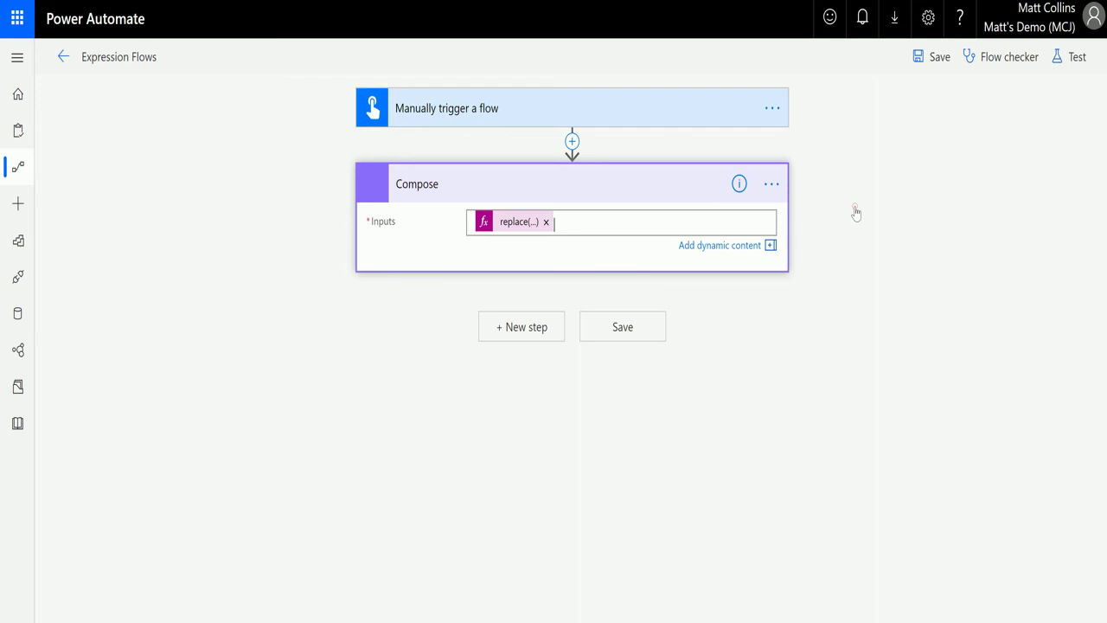
{"action": "left_click", "coordinate": [519, 222]}
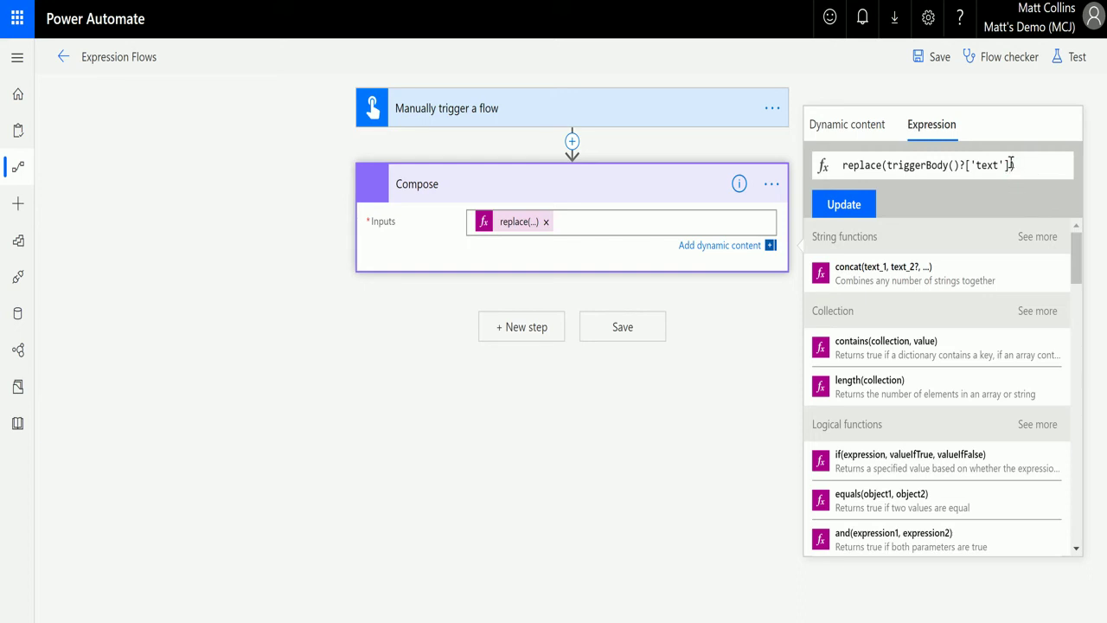
{"action": "type", "text": ","}
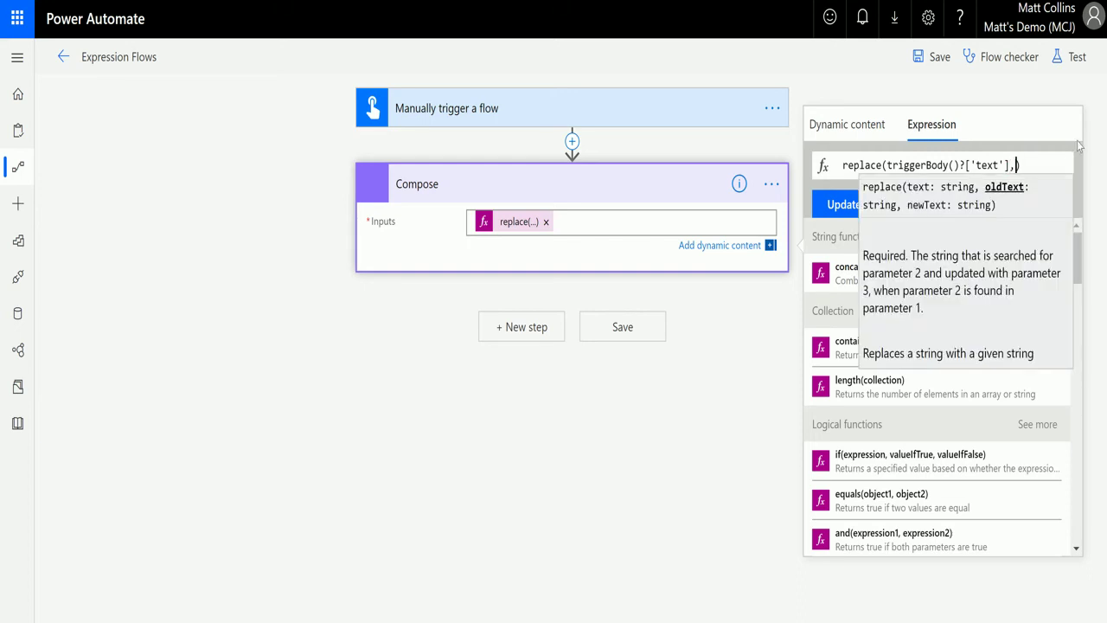
{"action": "type", "text": "''"}
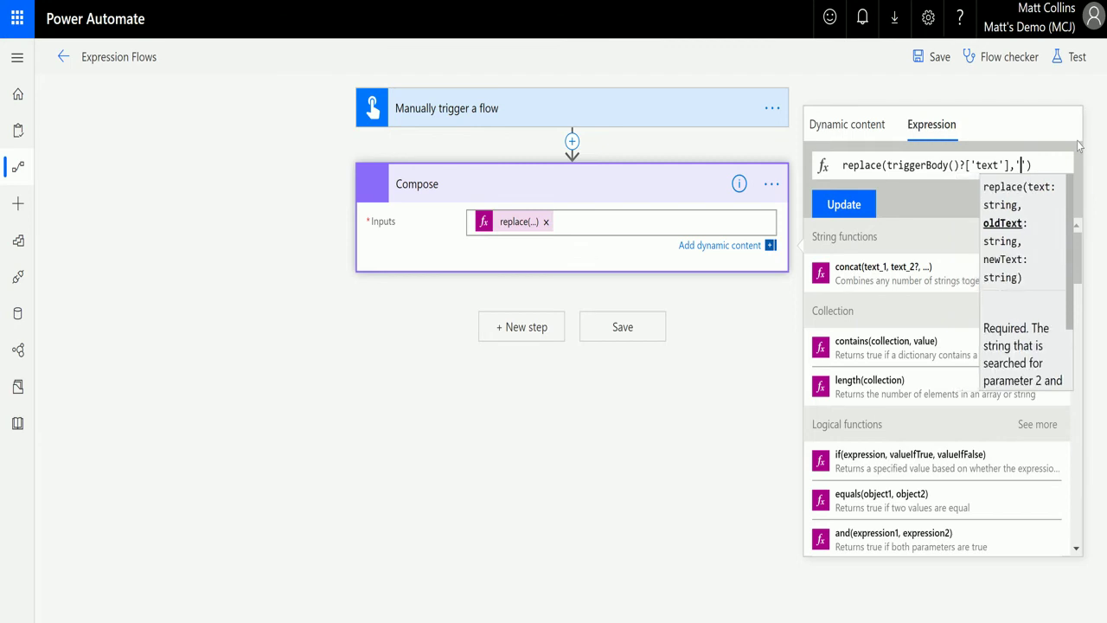
{"action": "type", "text": "test',"}
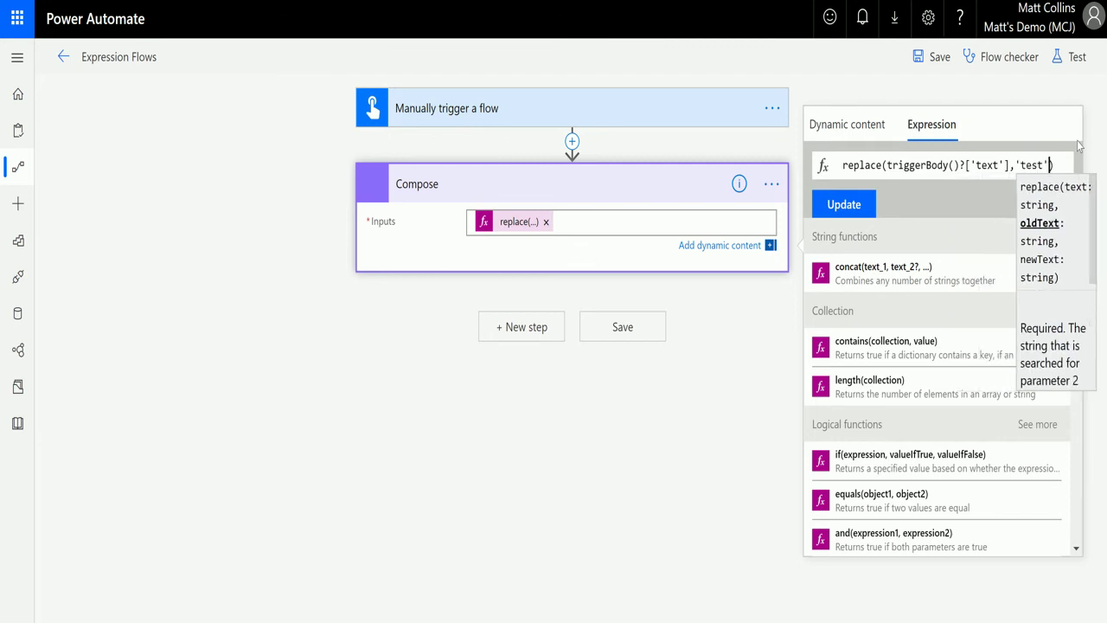
{"action": "type", "text": "'"}
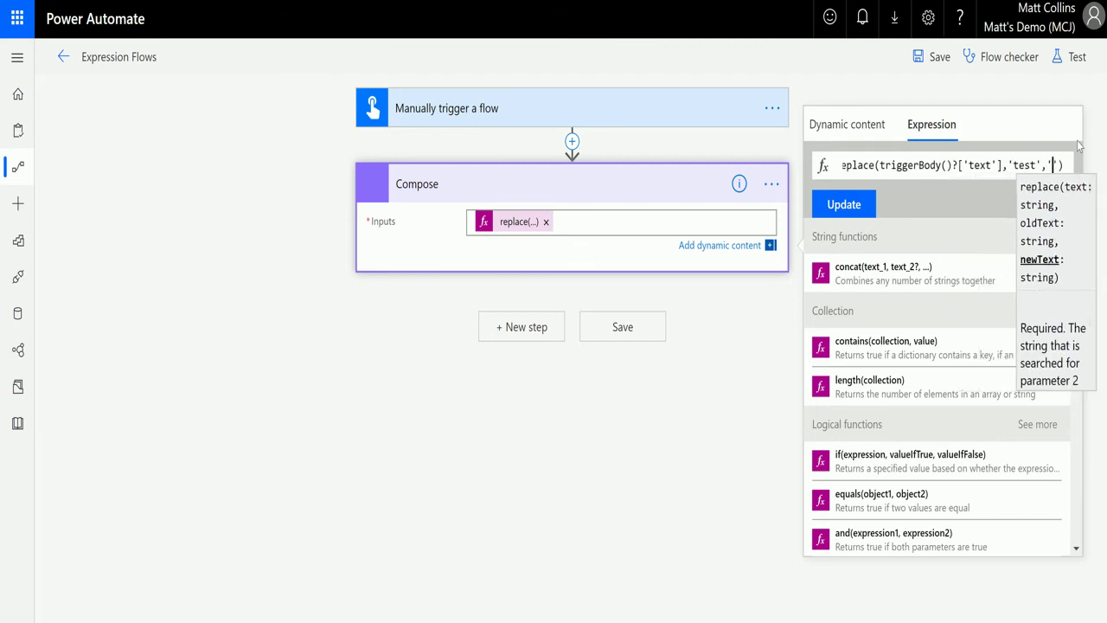
{"action": "type", "text": "Party"}
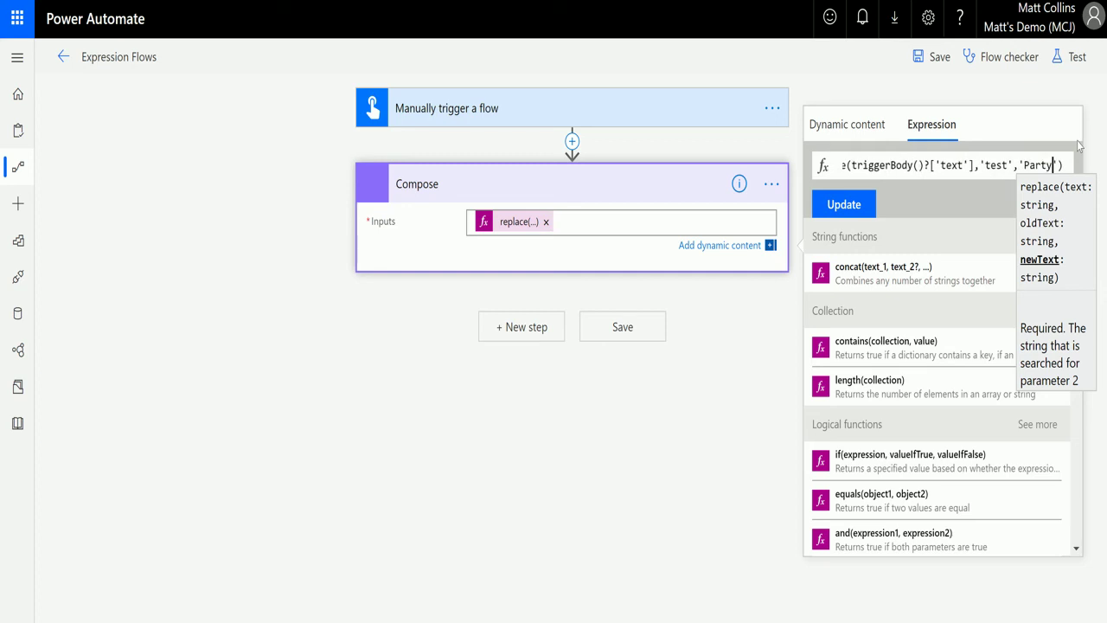
{"action": "key", "text": "ctrl+a"}
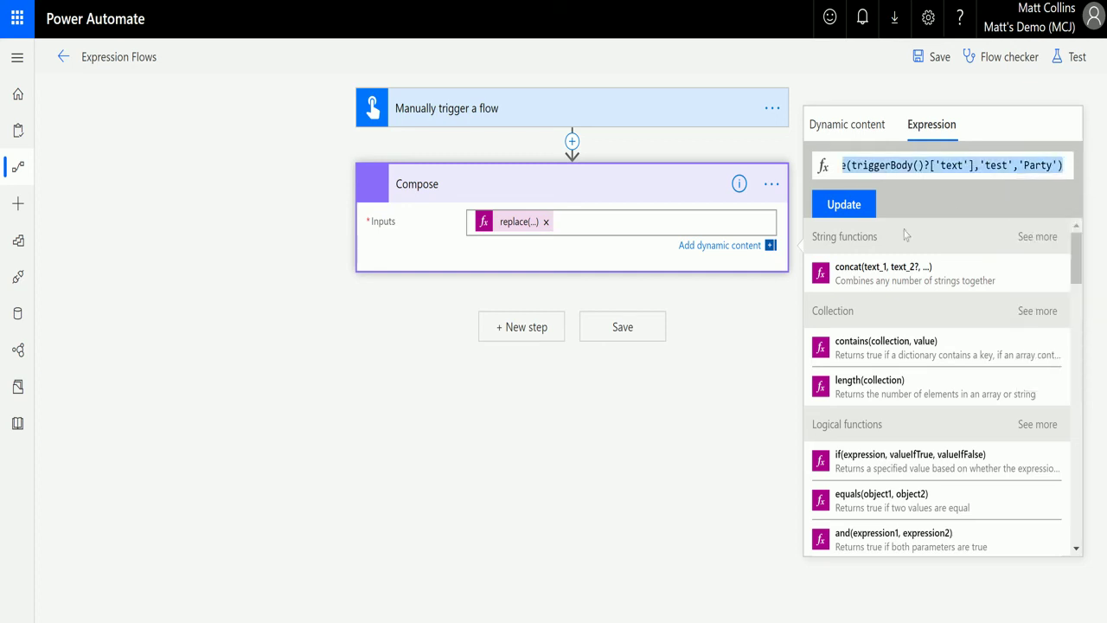
{"action": "left_click", "coordinate": [843, 206]}
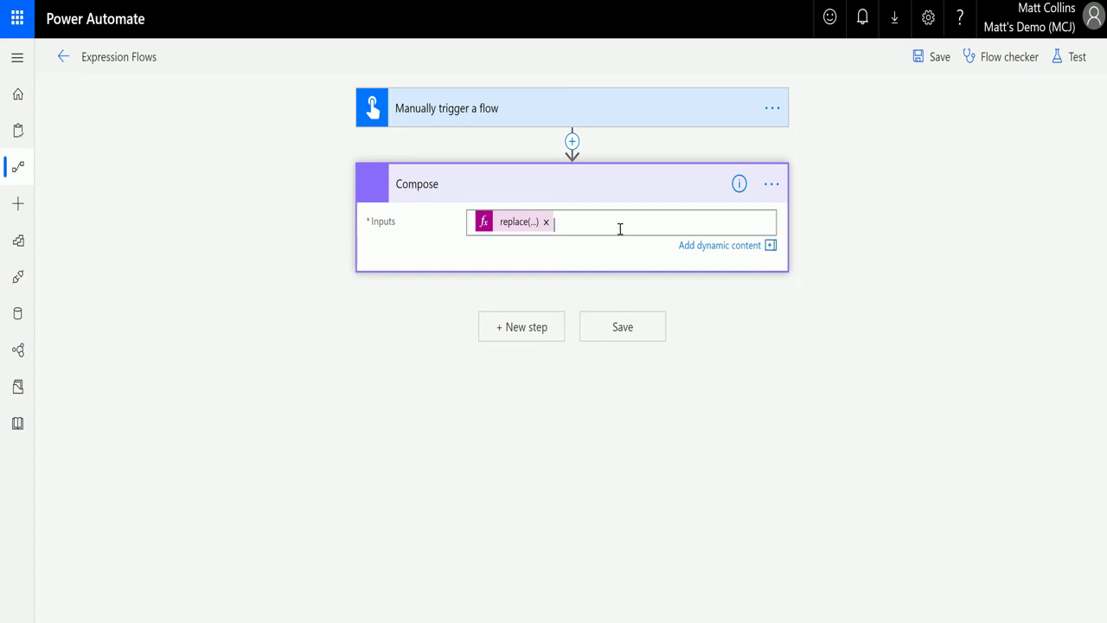
{"action": "left_click", "coordinate": [531, 223]}
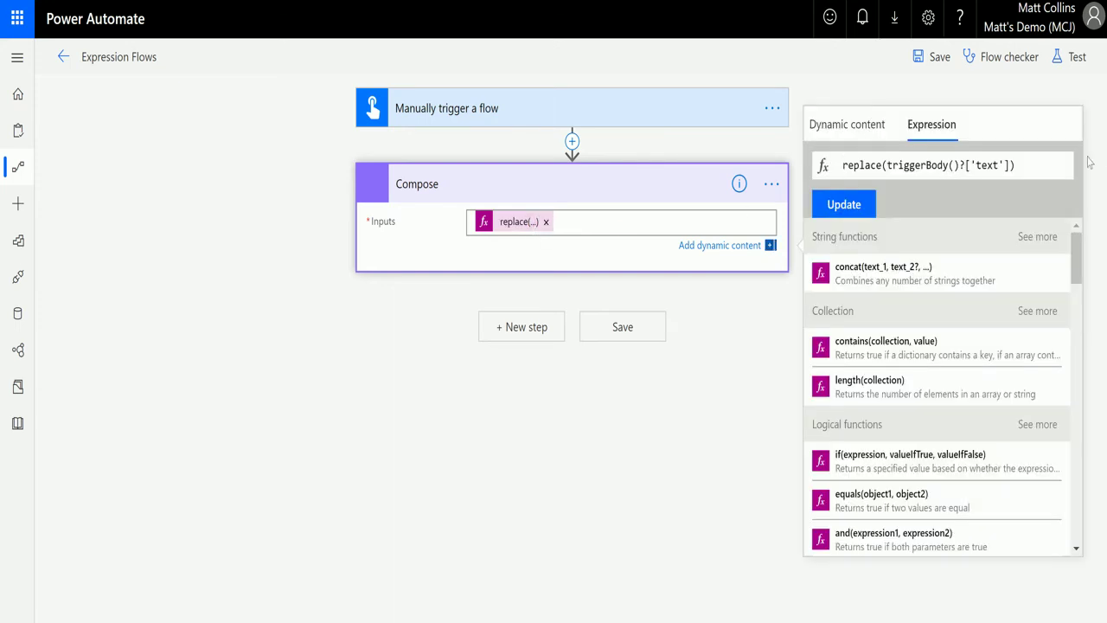
{"action": "left_click_drag", "start_coordinate": [1041, 167], "coordinate": [807, 162]}
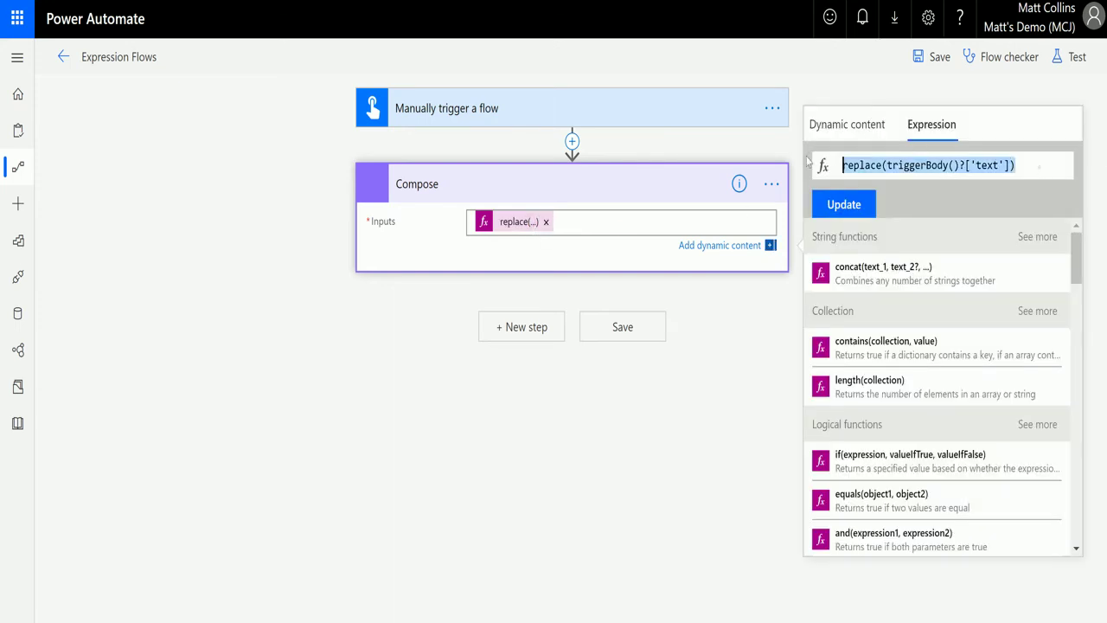
- Replace the Compose input with the pasted replace(triggerBody()?['text'],'test','Party') expression
{"action": "left_click", "coordinate": [546, 221]}
{"action": "left_click", "coordinate": [930, 120]}
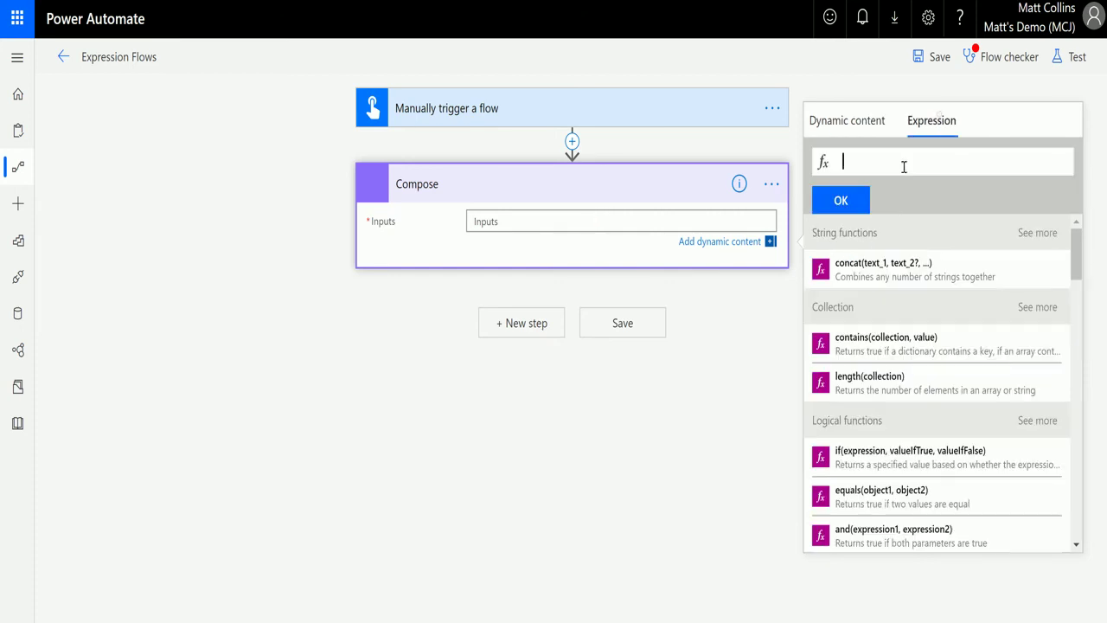
{"action": "key", "text": "ctrl+v"}
{"action": "left_click", "coordinate": [840, 200]}
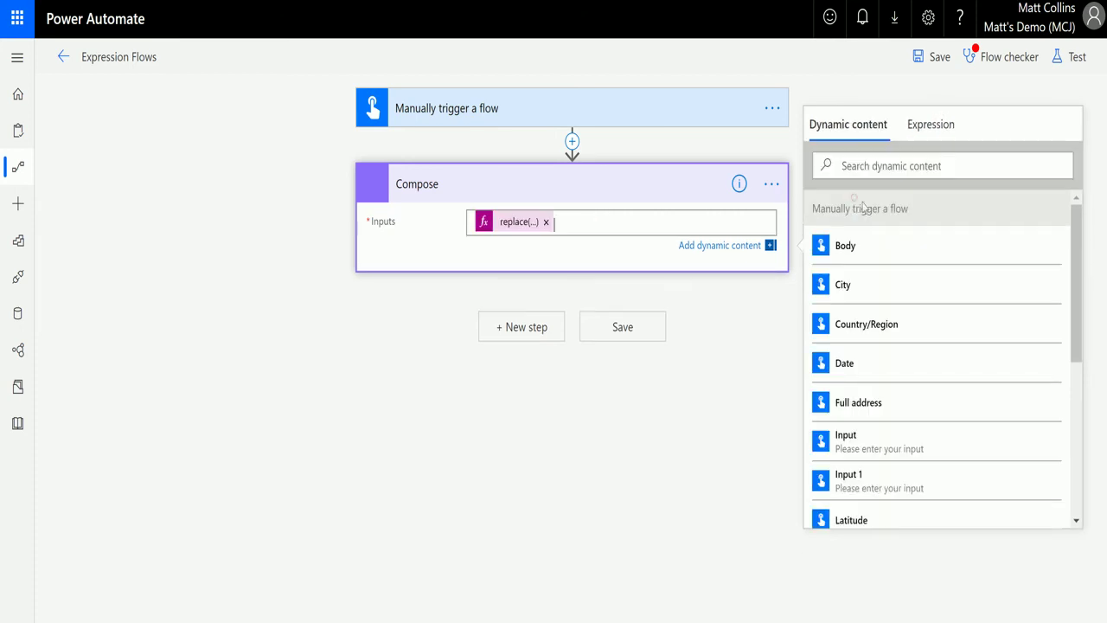
- Reopen the replace expression to confirm its 'test' argument, then close the editor
{"action": "double_click", "coordinate": [507, 226]}
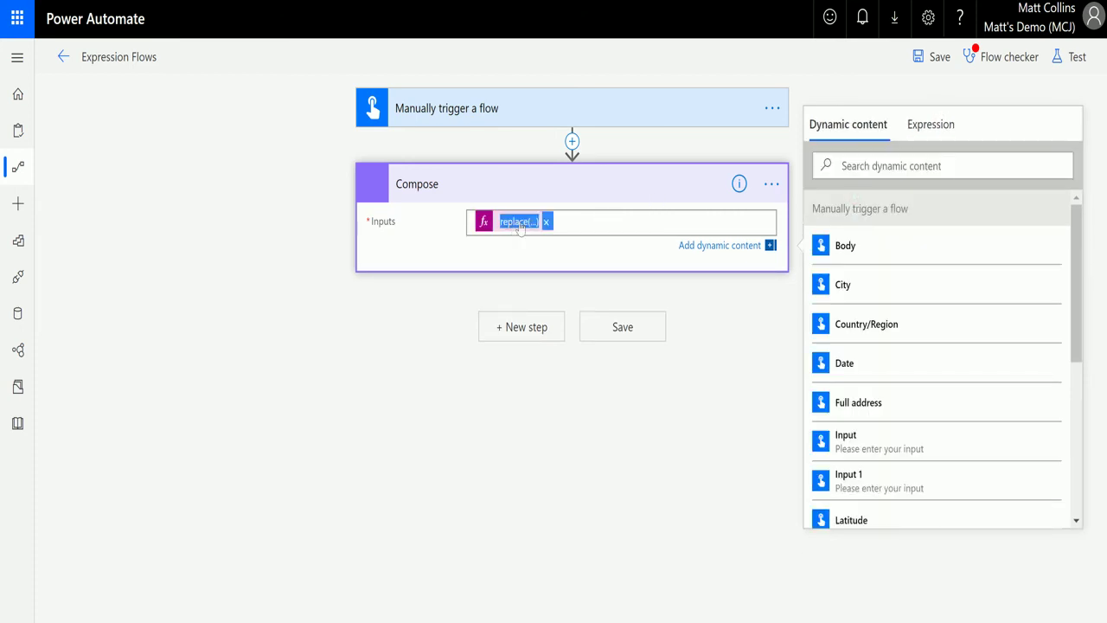
{"action": "left_click", "coordinate": [640, 228]}
{"action": "left_click", "coordinate": [518, 222]}
{"action": "left_click", "coordinate": [935, 130]}
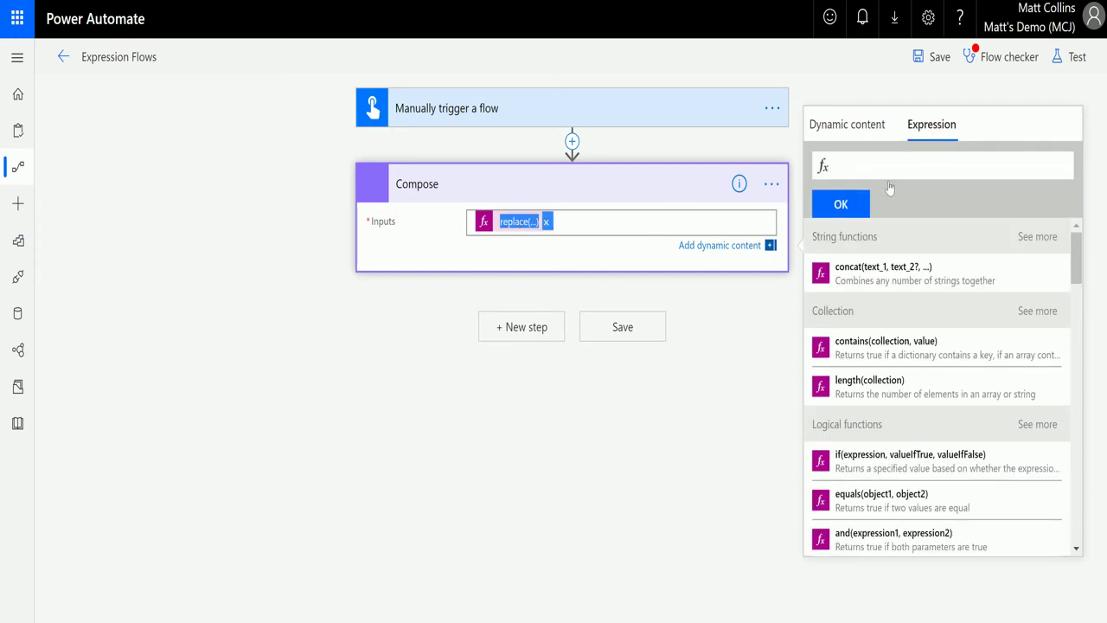
{"action": "left_click", "coordinate": [708, 345]}
{"action": "left_click", "coordinate": [529, 222]}
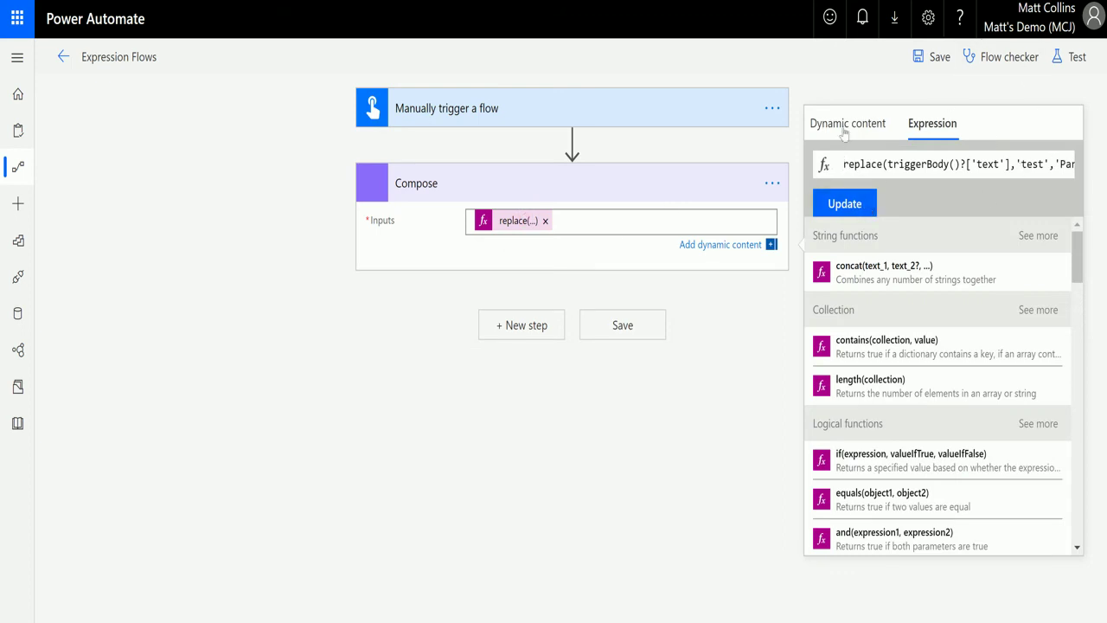
{"action": "left_click", "coordinate": [875, 90]}
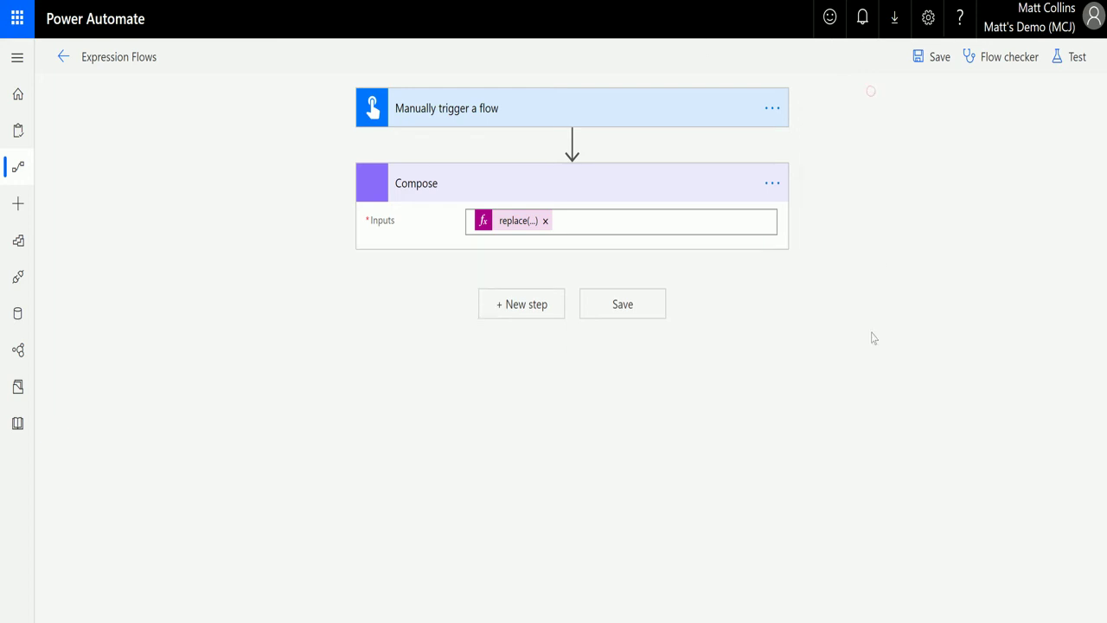
- Save and test the flow with Input 'I'm having a test', then dismiss the run panel
{"action": "left_click", "coordinate": [1091, 67]}
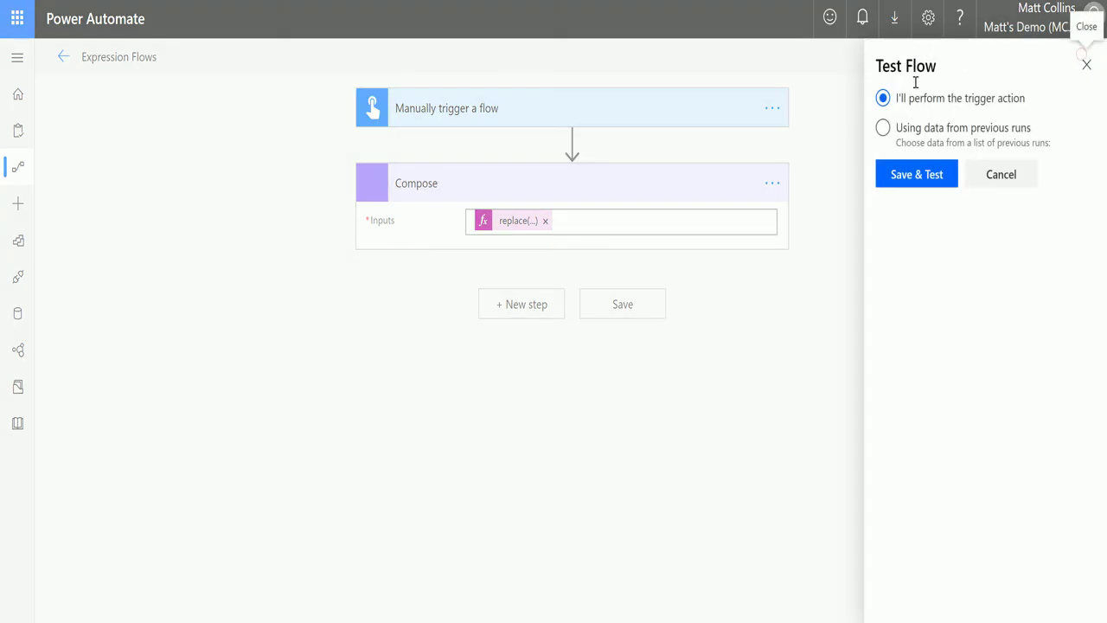
{"action": "left_click", "coordinate": [929, 172]}
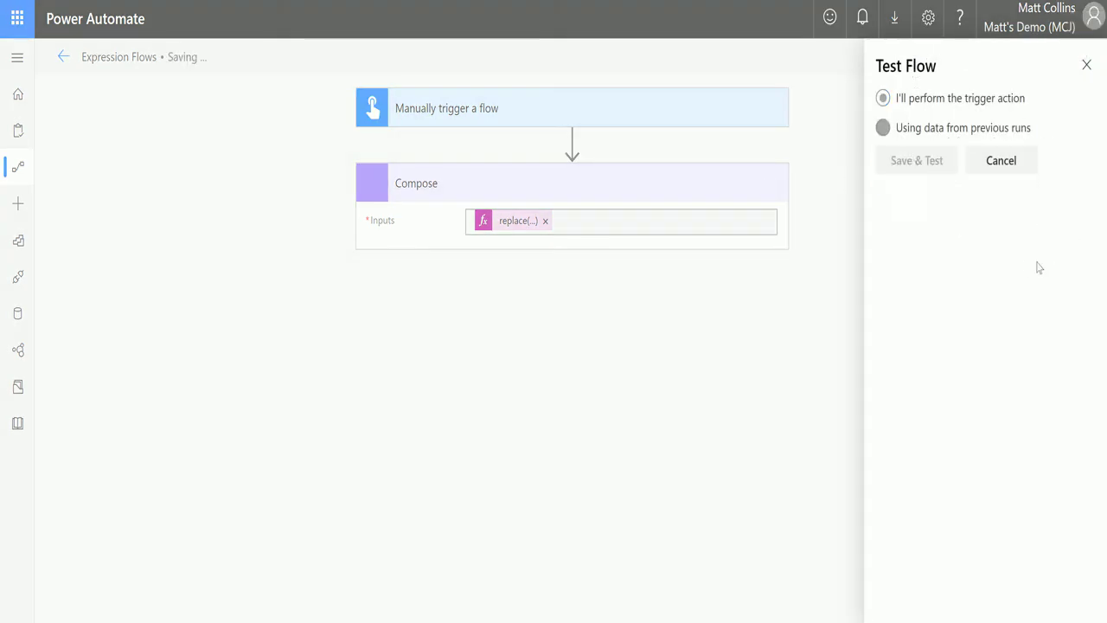
{"action": "left_click", "coordinate": [959, 196]}
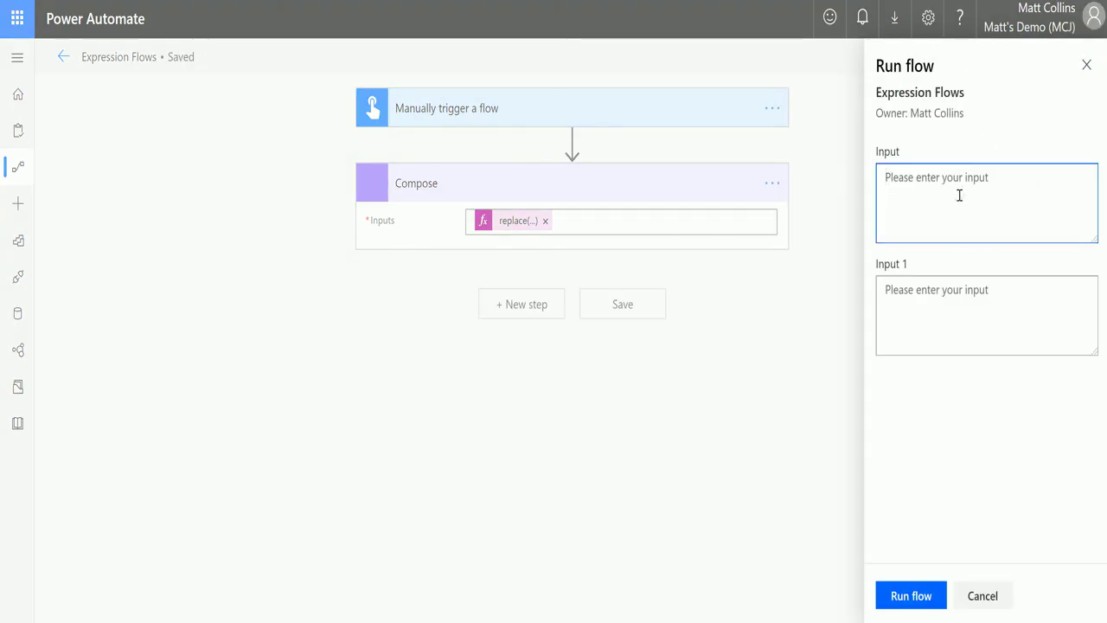
{"action": "type", "text": "I'm having a"}
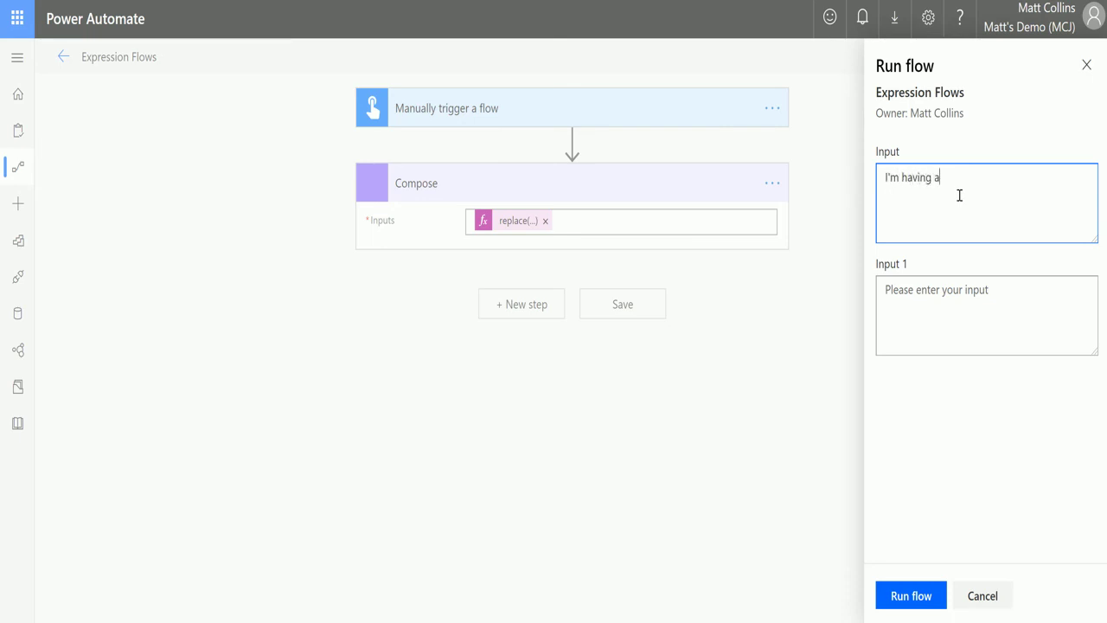
{"action": "type", "text": " test"}
{"action": "left_click", "coordinate": [915, 595]}
{"action": "left_click", "coordinate": [917, 595]}
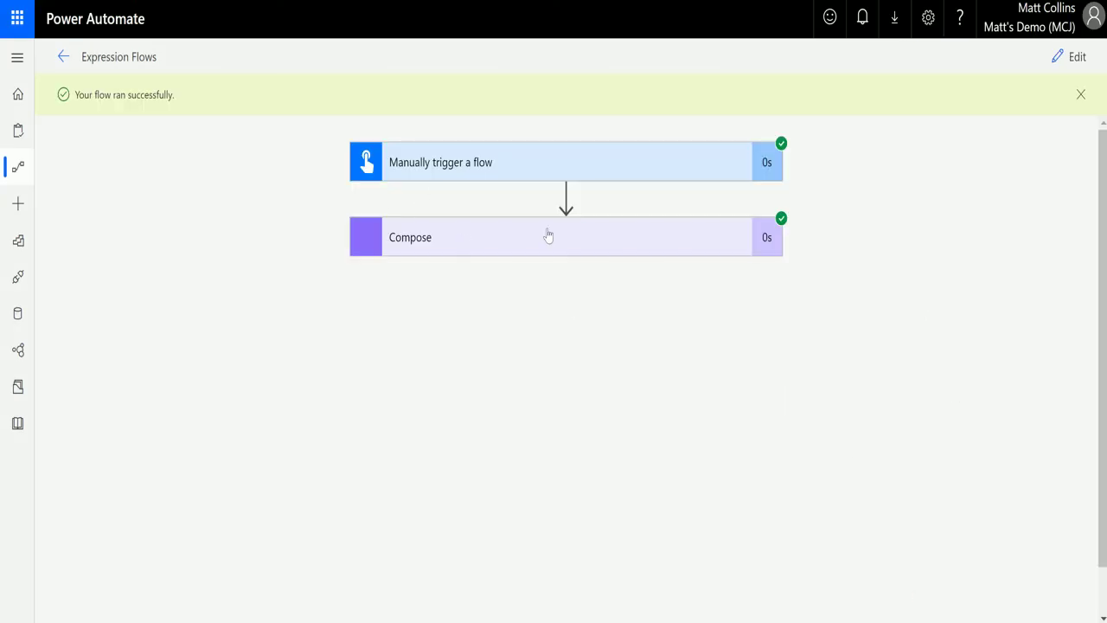
- Expand the Compose run step to see input and output reading 'I'm having a Party'
{"action": "left_click", "coordinate": [548, 235]}
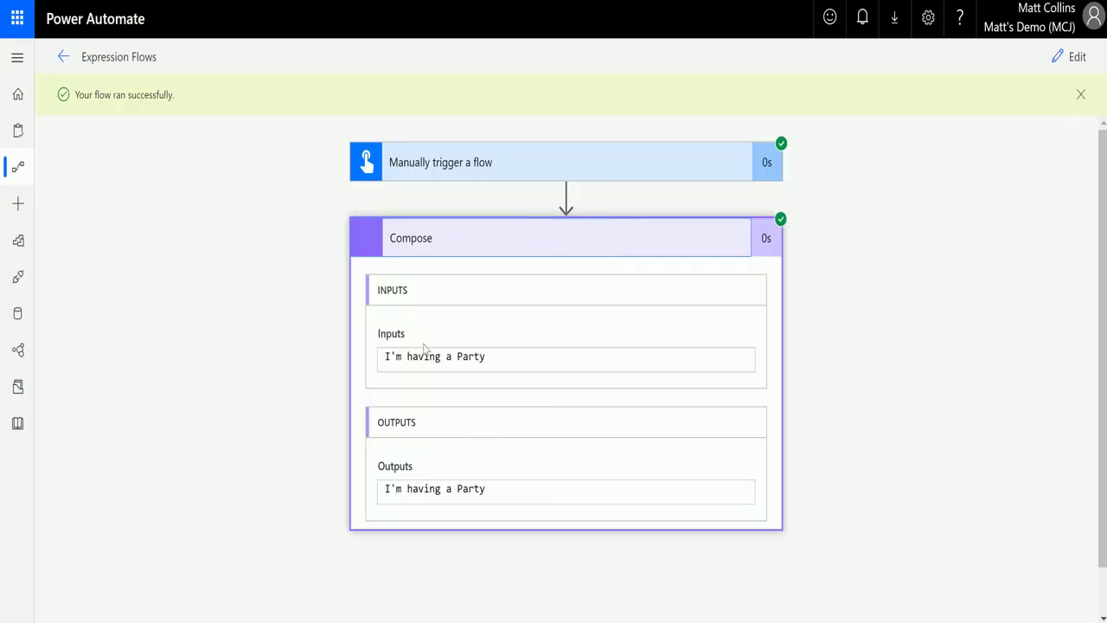